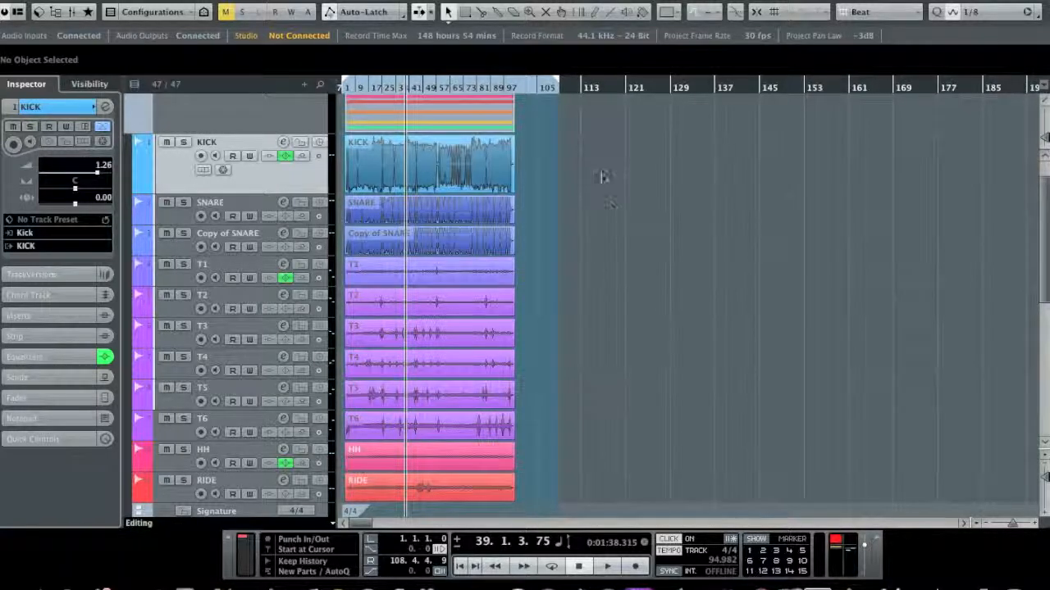
# Step: Save the project under the new name "Long Way Gone For Export No Trigger bounced" in the current project folder
pyautogui.scroll(-1, 600, 189)
pyautogui.scroll(3, 600, 164)
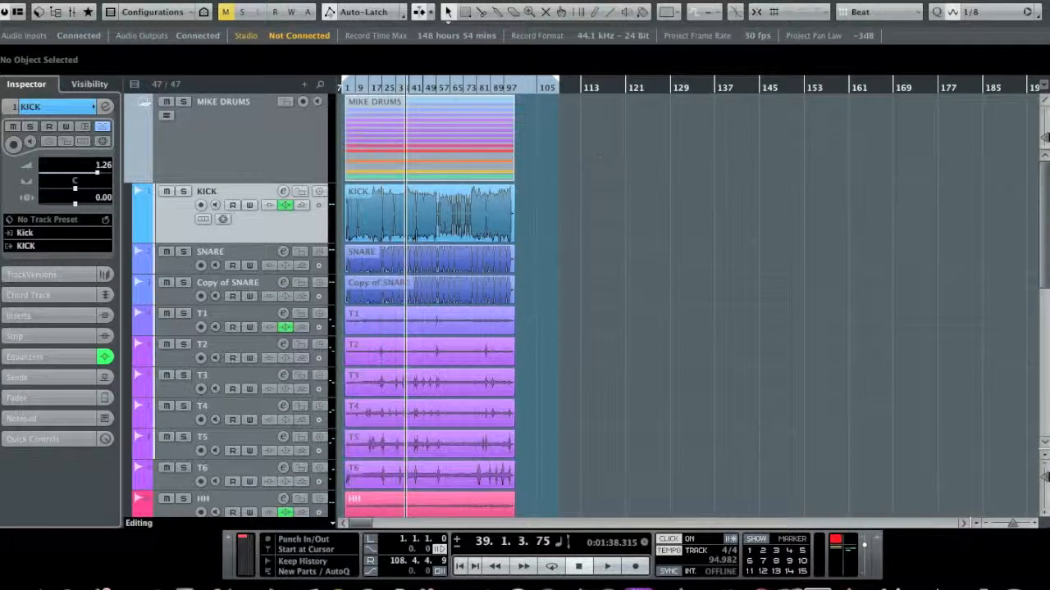
pyautogui.click(90, 1)
pyautogui.click(122, 86)
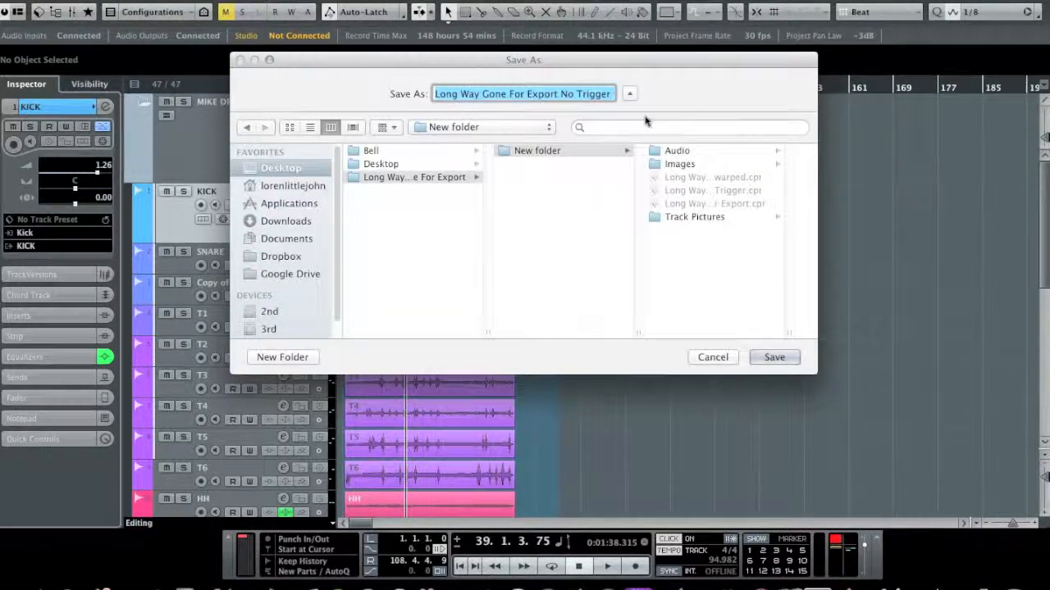
pyautogui.press('Right')
pyautogui.press('BackSpace')
pyautogui.press('BackSpace')
pyautogui.press('BackSpace')
pyautogui.press('BackSpace')
pyautogui.press('BackSpace')
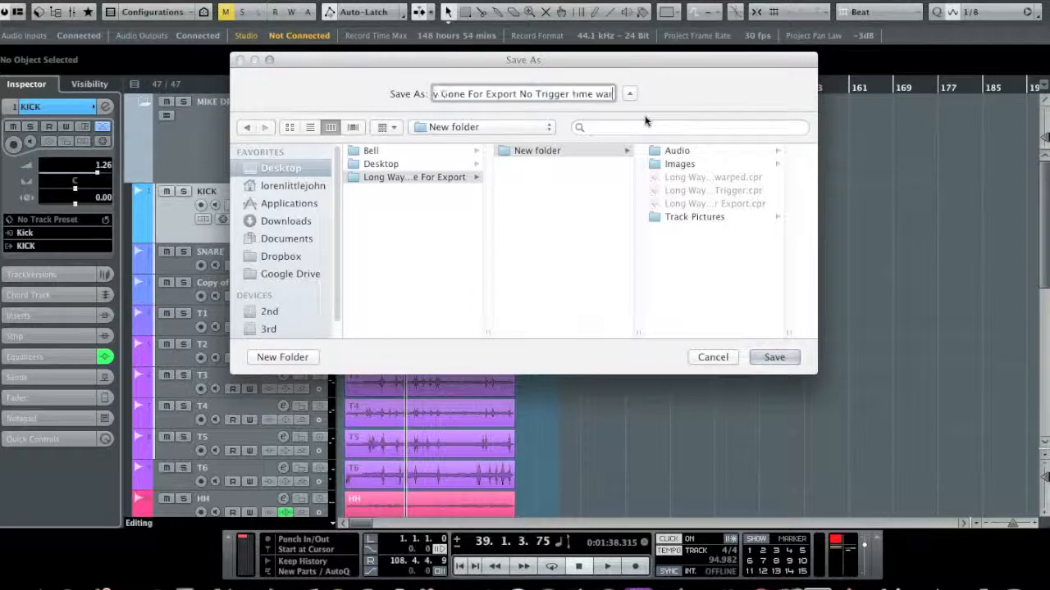
pyautogui.press('BackSpace')
pyautogui.press('BackSpace')
pyautogui.press('BackSpace')
pyautogui.press('BackSpace')
pyautogui.press('BackSpace')
pyautogui.press('BackSpace')
pyautogui.press('BackSpace')
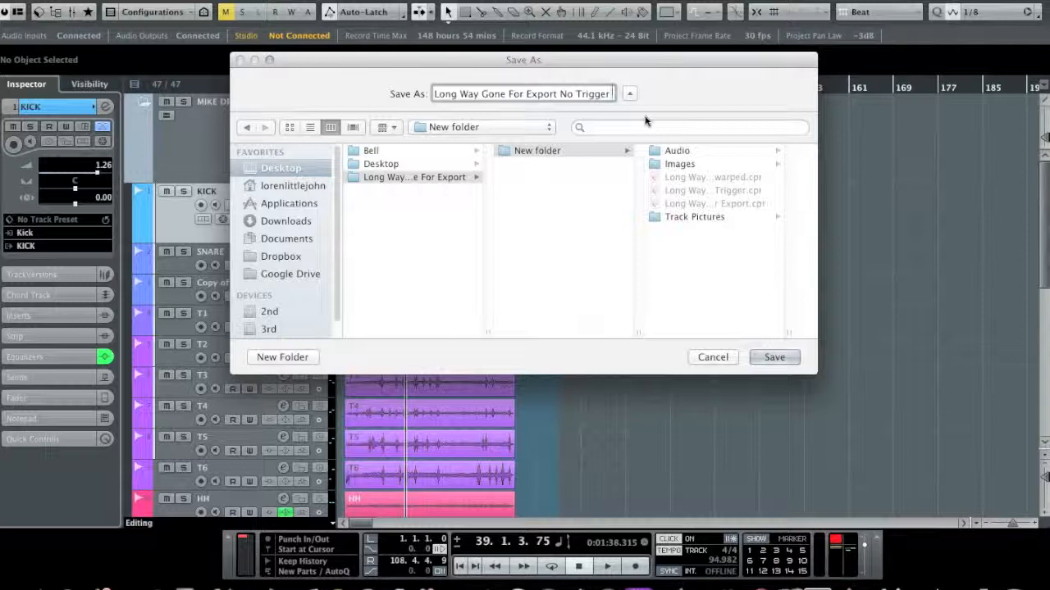
pyautogui.write('bou')
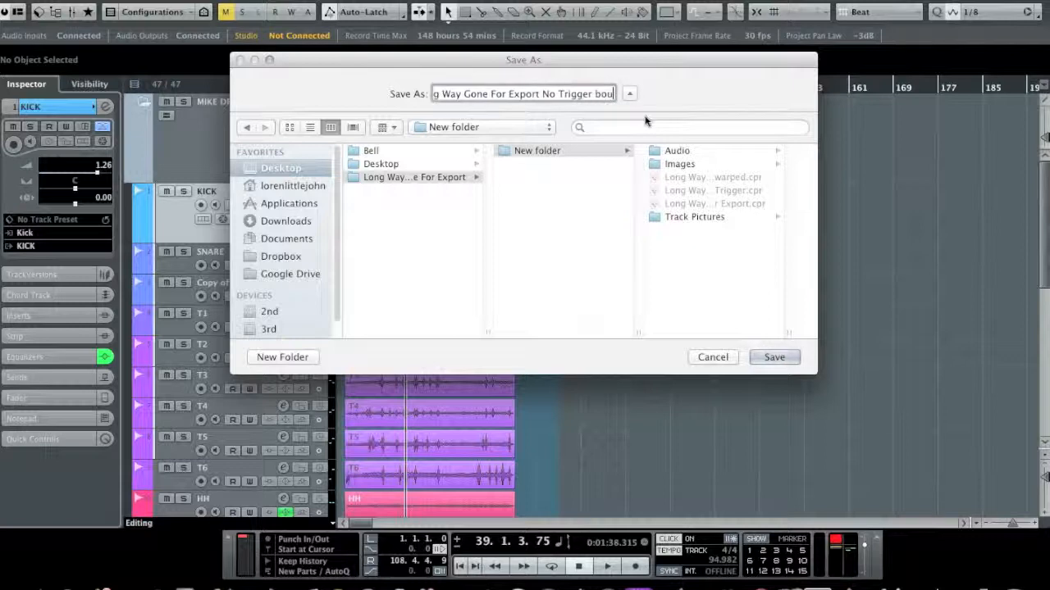
pyautogui.write('nced')
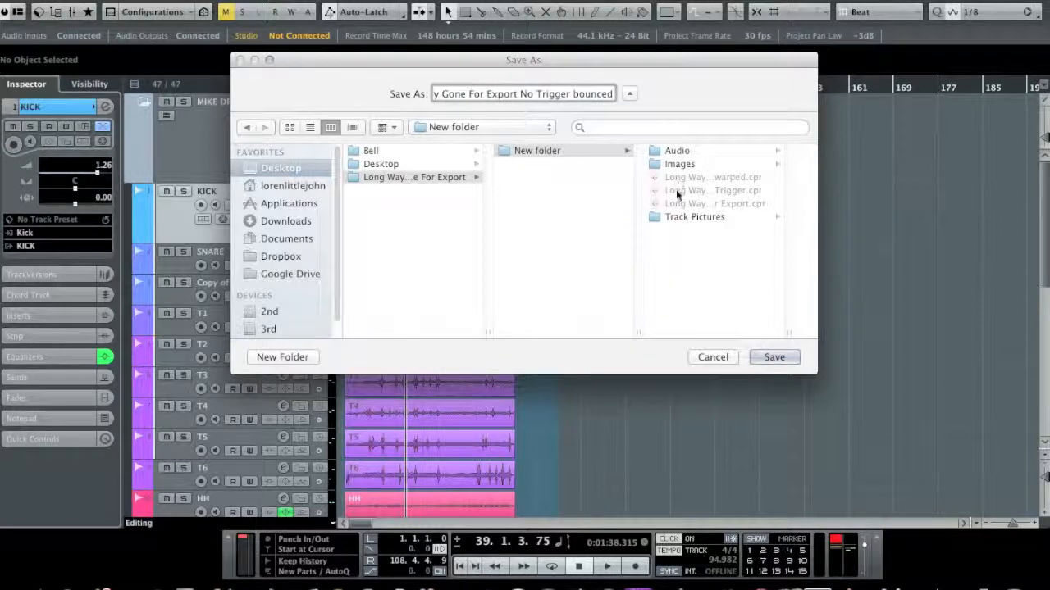
pyautogui.click(775, 357)
# Step: Examine the tracks inside the DRUMS, Vocals, 57/421 microphone and Bass folders, expanding each folder and collapsing it again
pyautogui.scroll(-3, 636, 255)
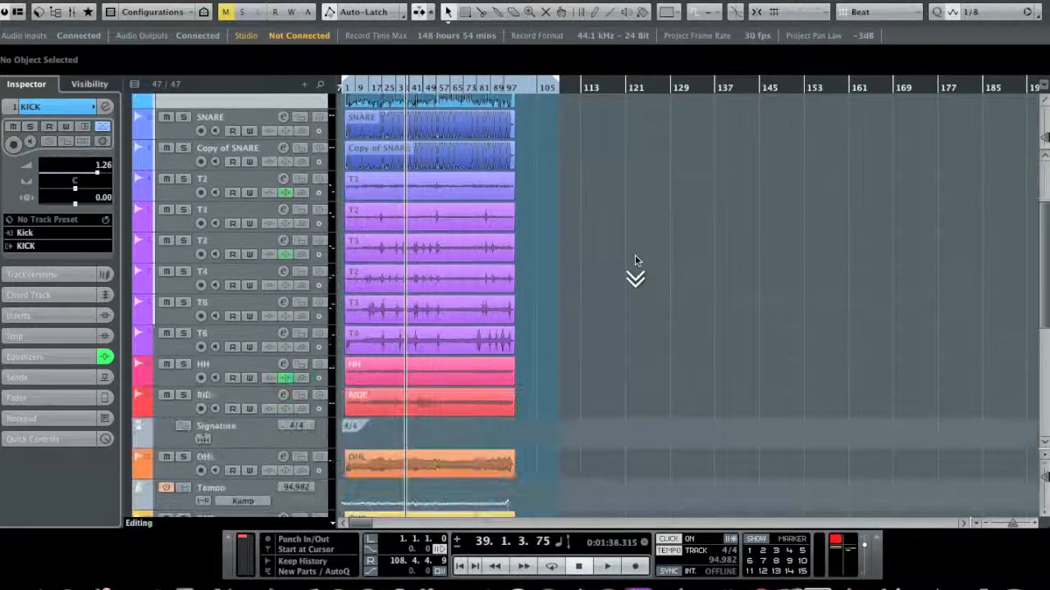
pyautogui.scroll(-8, 635, 254)
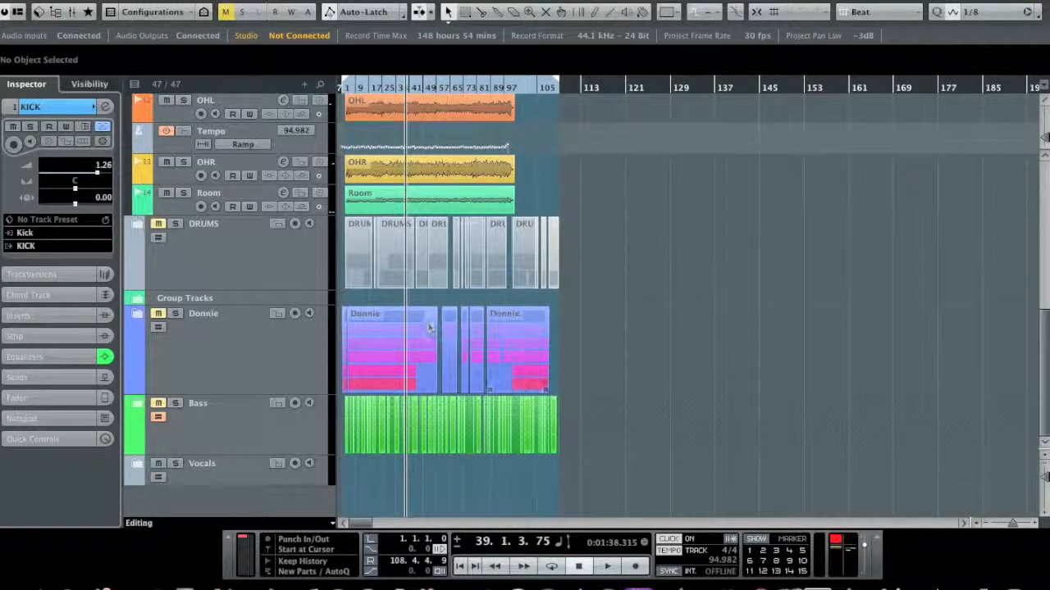
pyautogui.click(137, 224)
pyautogui.scroll(-2, 167, 237)
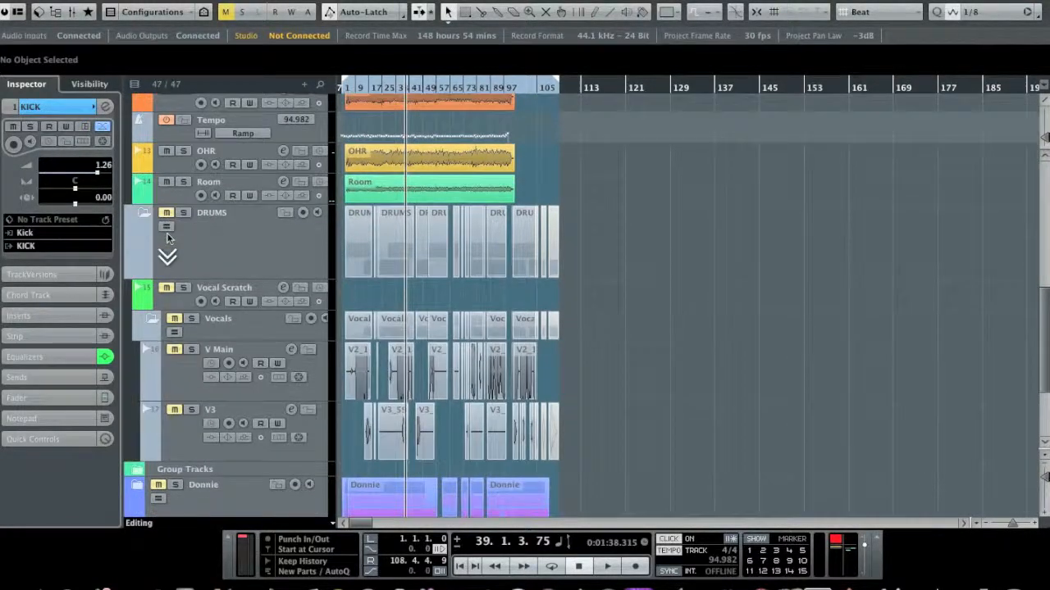
pyautogui.scroll(-1, 168, 238)
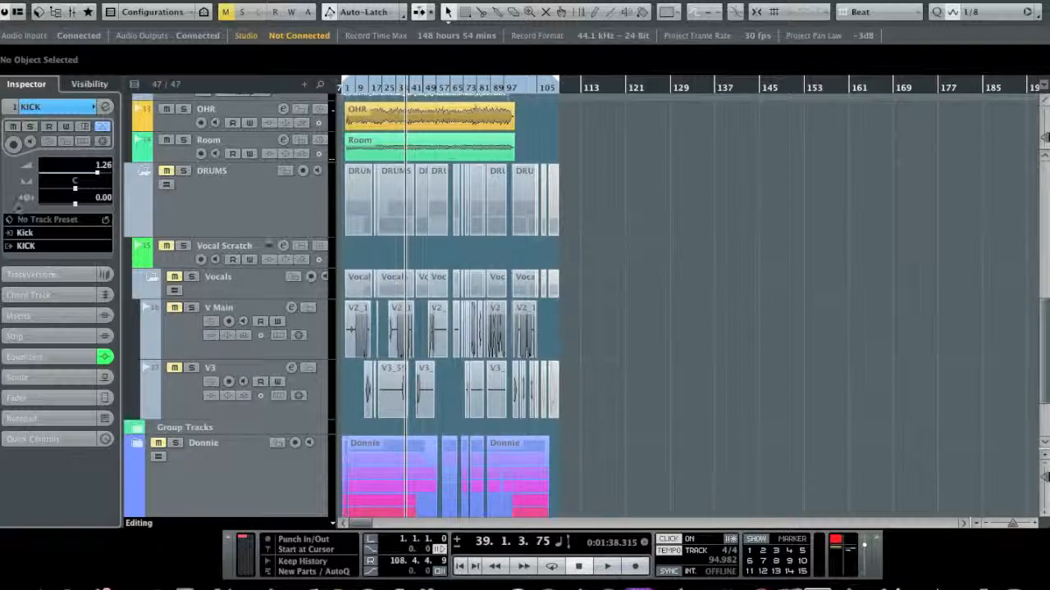
pyautogui.click(147, 277)
pyautogui.click(145, 171)
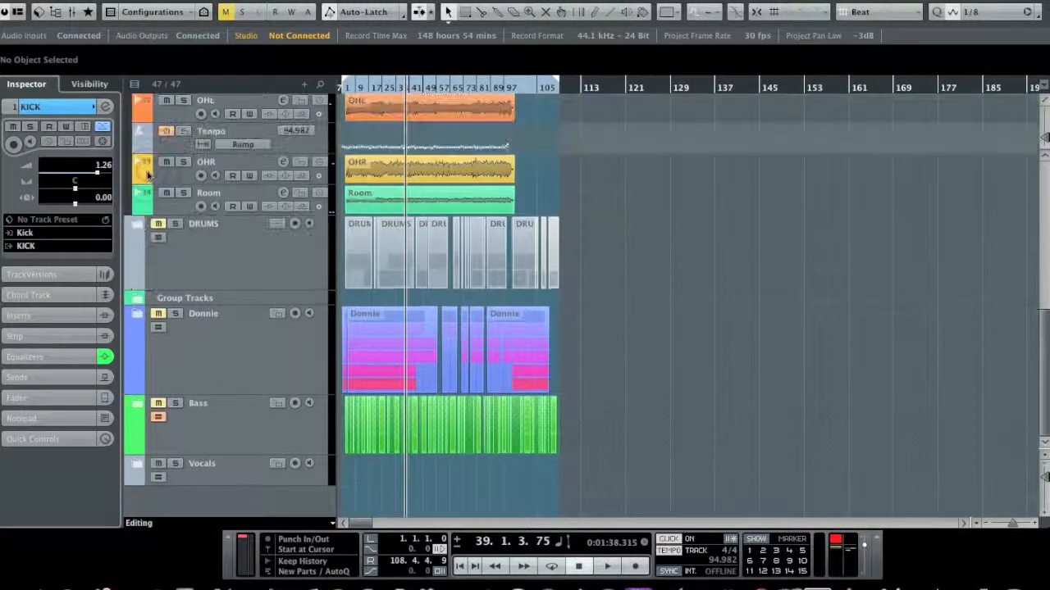
pyautogui.click(136, 317)
pyautogui.scroll(-5, 136, 319)
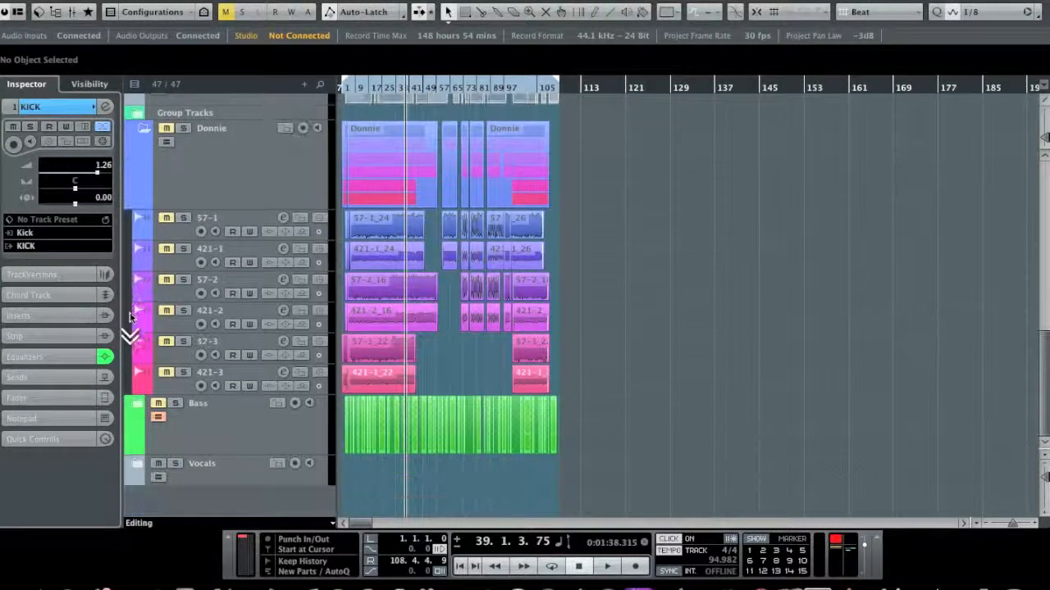
pyautogui.click(144, 129)
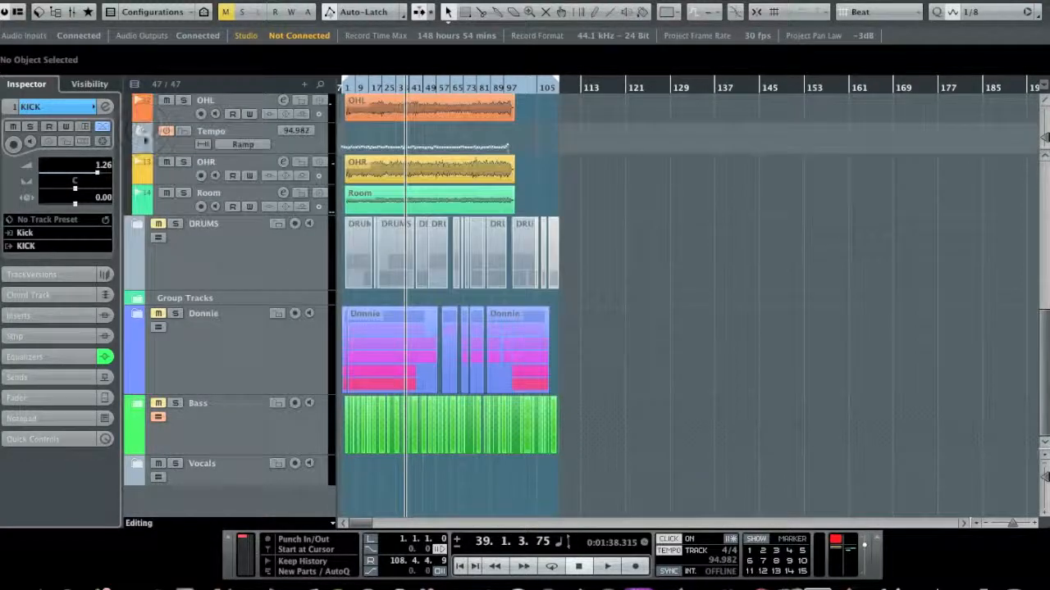
pyautogui.click(139, 404)
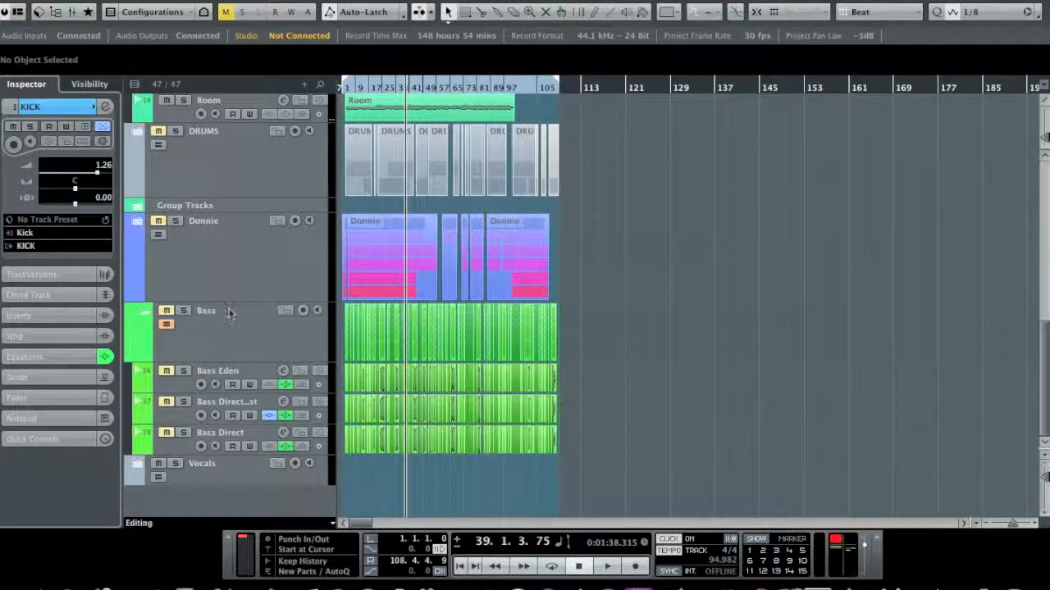
pyautogui.click(145, 312)
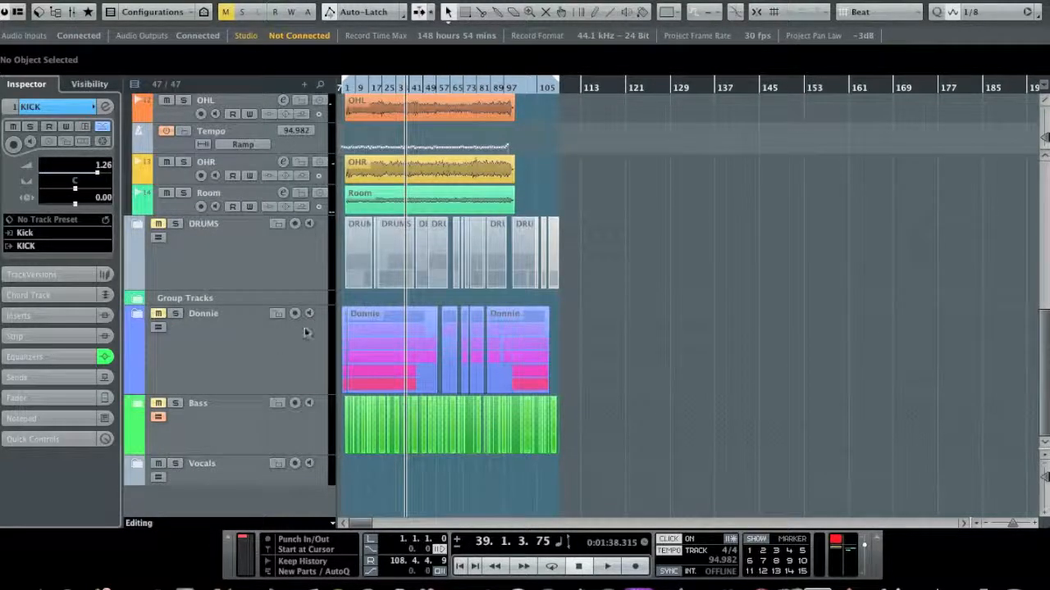
# Step: Try to bounce all events in the project as one selection with the folder holding KICK to Room collapsed
pyautogui.scroll(10, 452, 317)
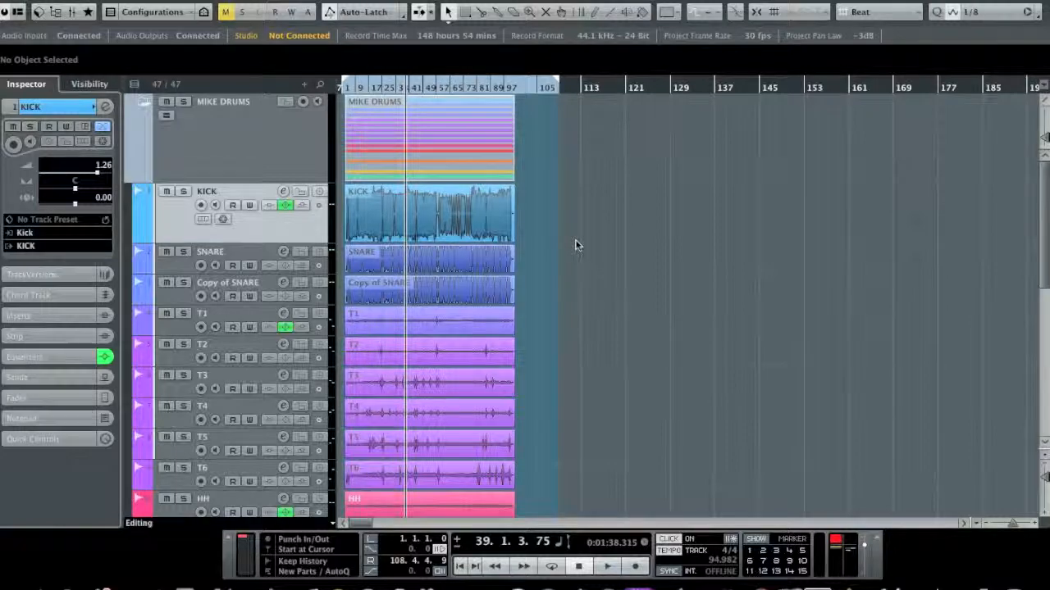
pyautogui.hotkey('ctrl', 'a')
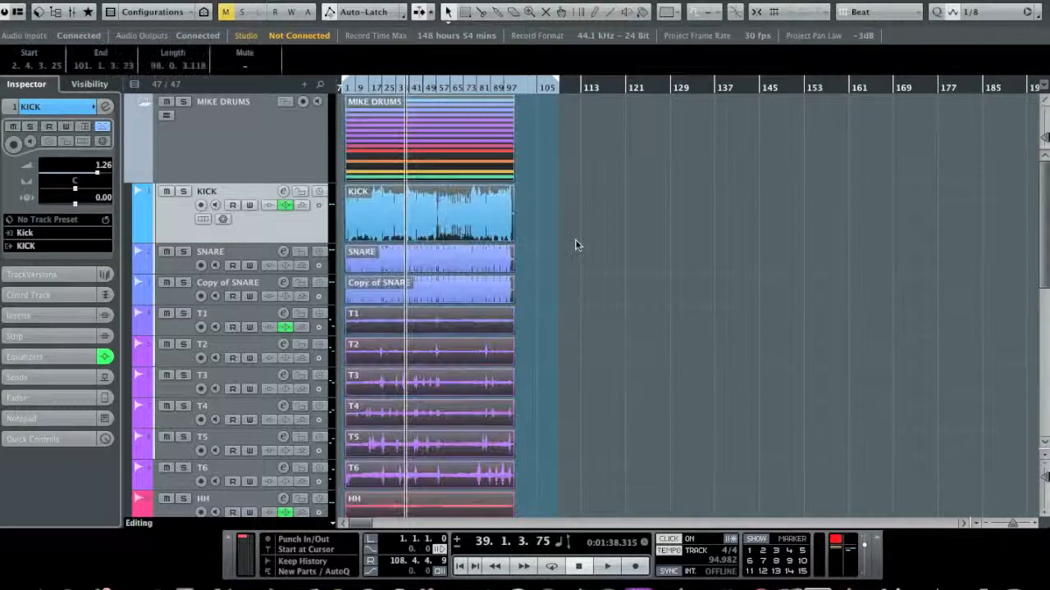
pyautogui.scroll(-10, 576, 244)
pyautogui.scroll(6, 575, 244)
pyautogui.scroll(4, 576, 244)
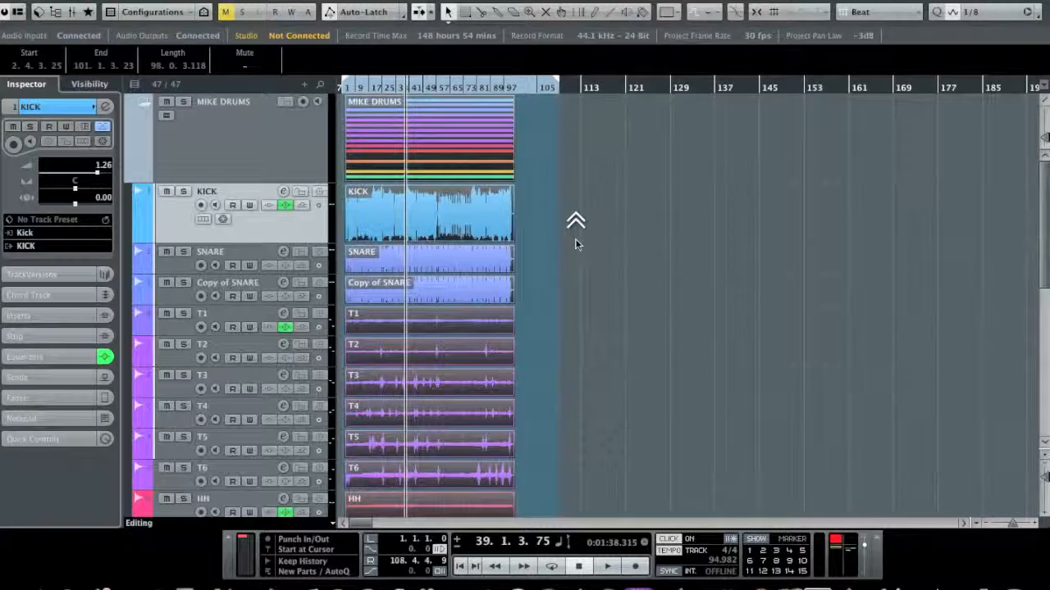
pyautogui.click(145, 104)
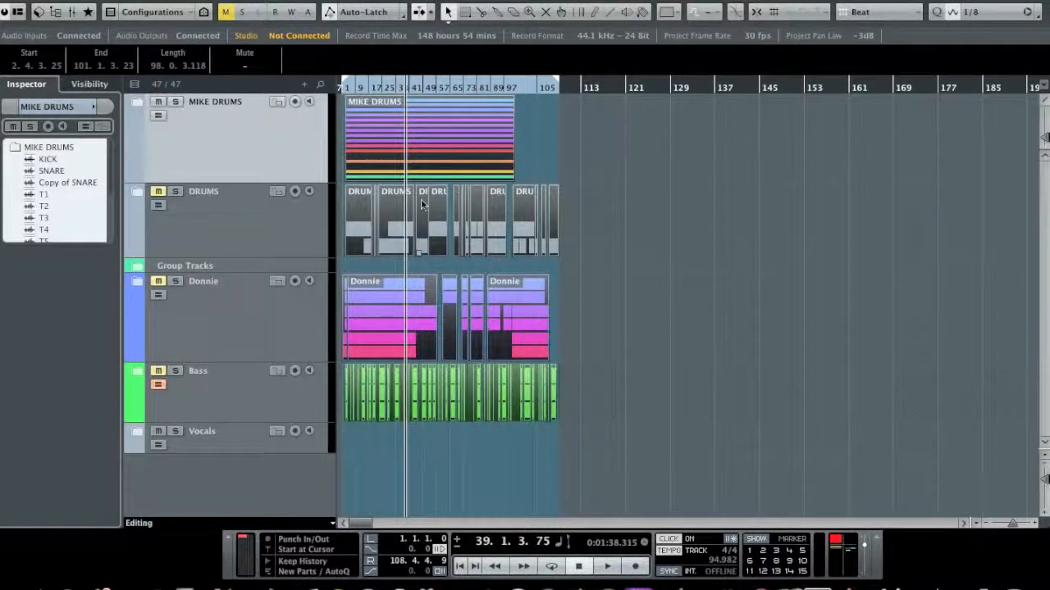
pyautogui.click(167, 0)
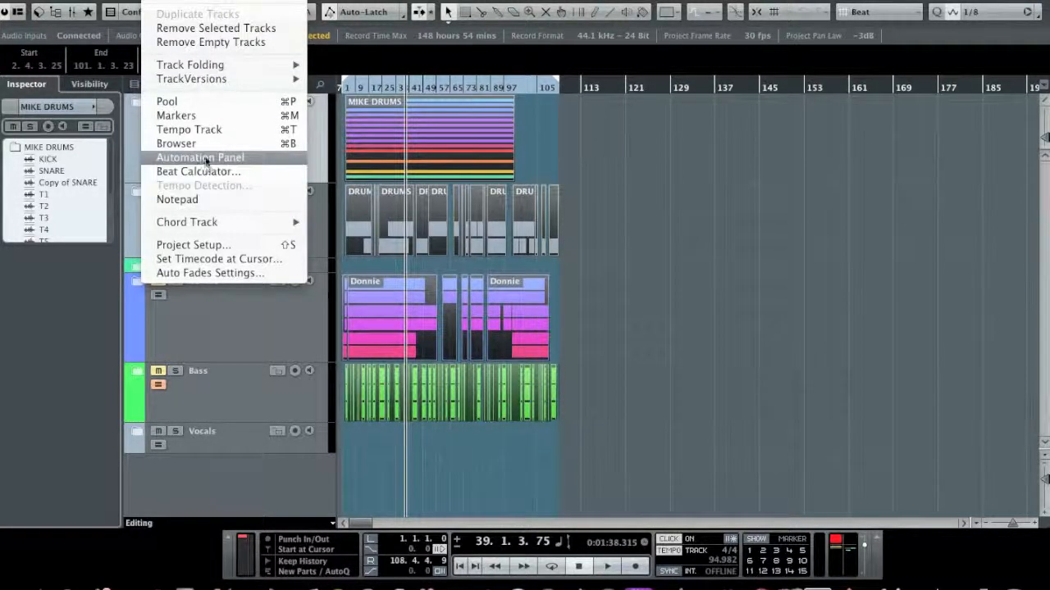
pyautogui.moveTo(209, 0)
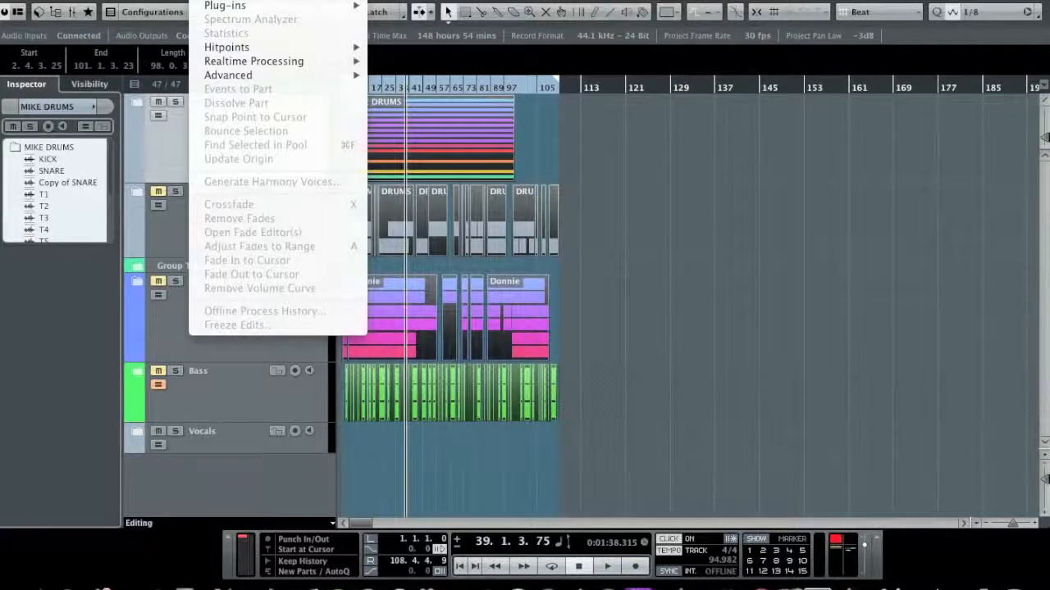
# Step: Bounce all audio events from KICK to Room in the first drum folder, replace the original events, and collapse the folder
pyautogui.click(137, 101)
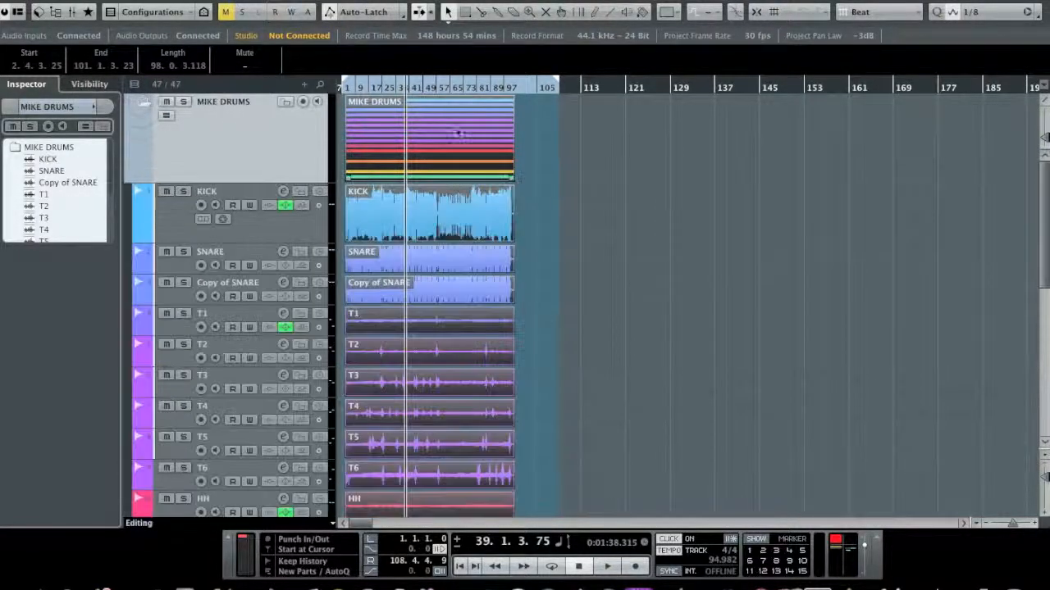
pyautogui.scroll(-5, 493, 152)
pyautogui.scroll(3, 543, 153)
pyautogui.moveTo(585, 151); pyautogui.dragTo(381, 305)
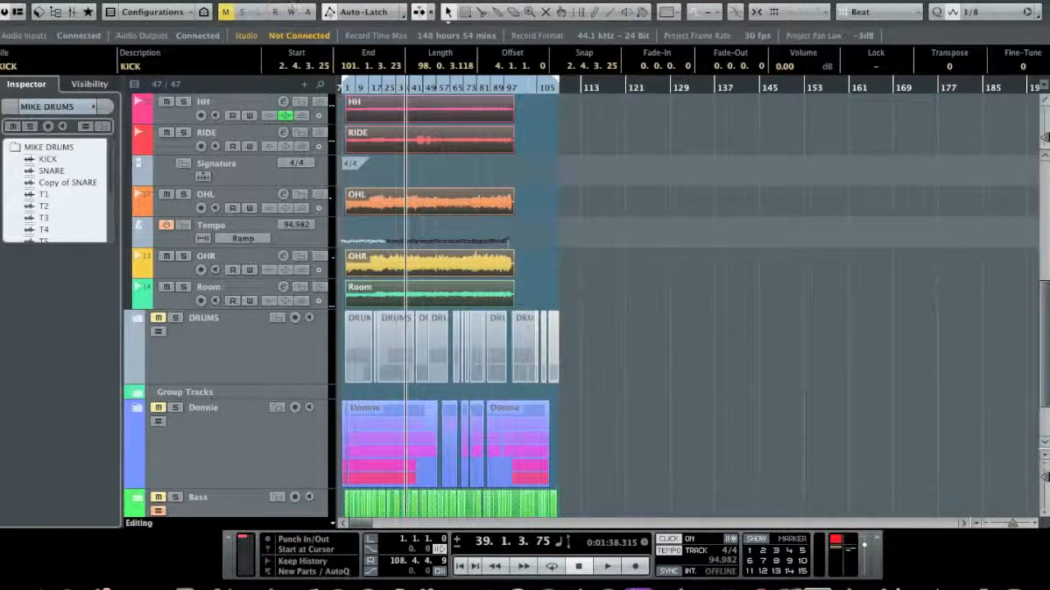
pyautogui.scroll(3, 552, 230)
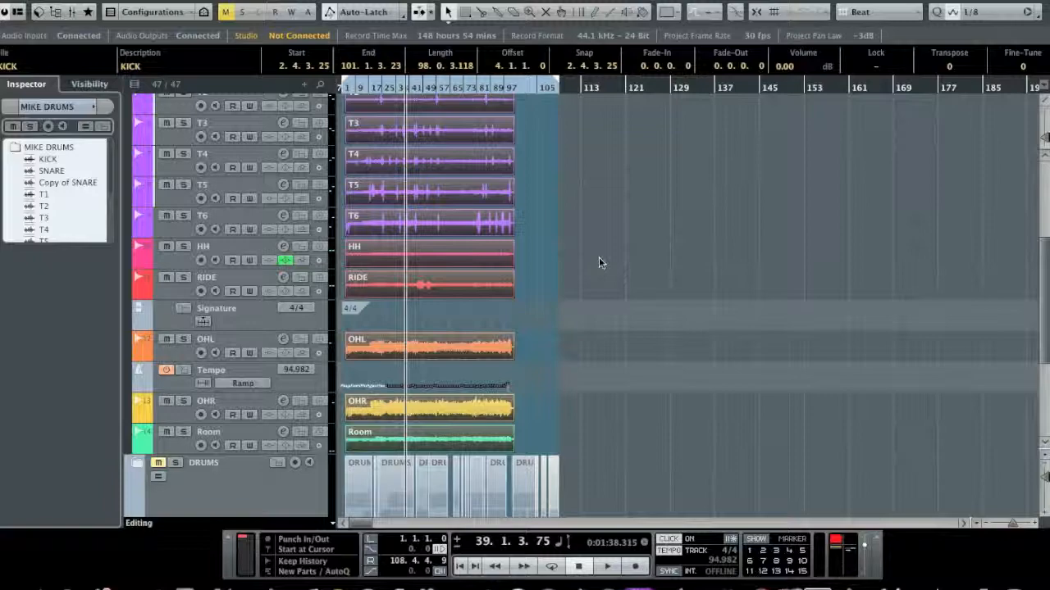
pyautogui.scroll(5, 598, 259)
pyautogui.scroll(-5, 599, 261)
pyautogui.scroll(2, 599, 261)
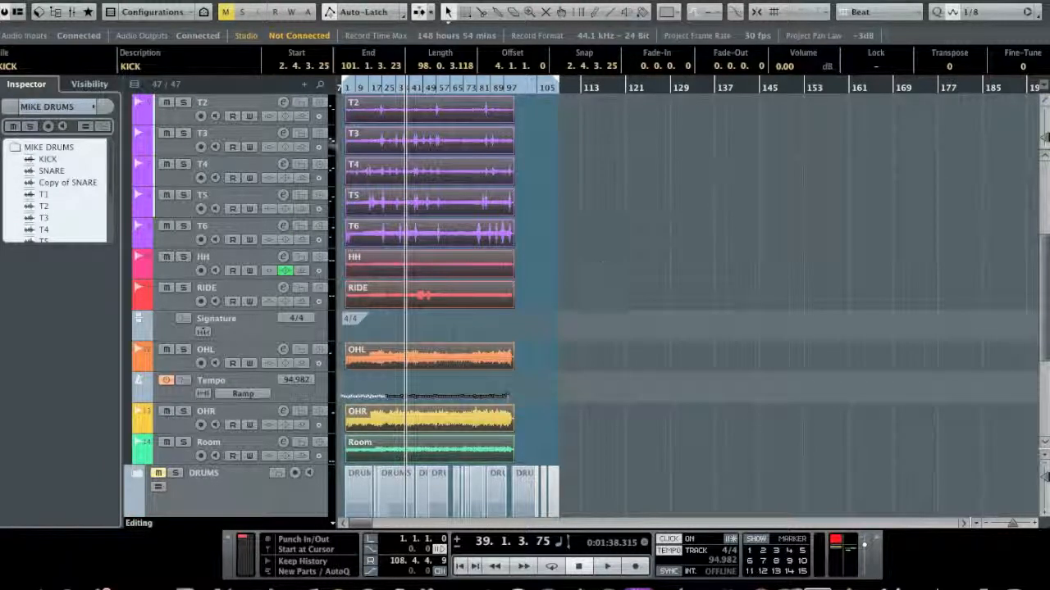
pyautogui.click(209, 1)
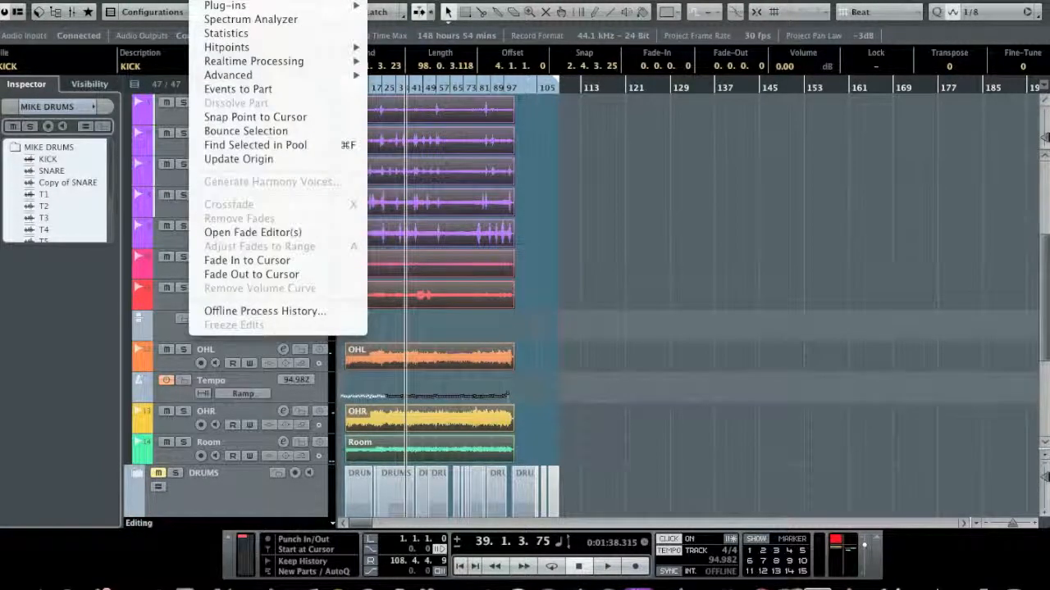
pyautogui.click(244, 133)
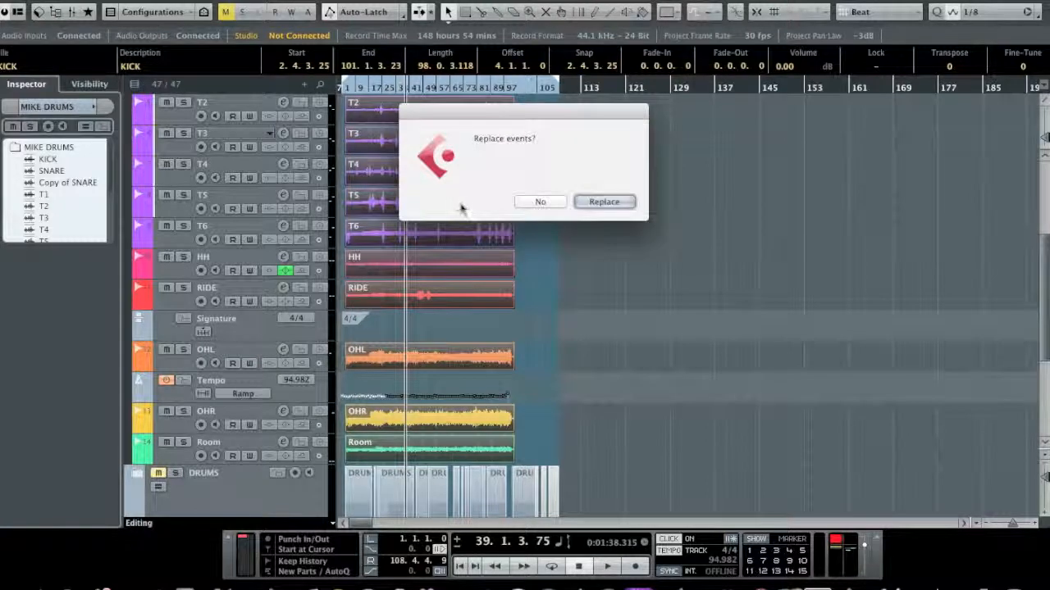
pyautogui.click(604, 200)
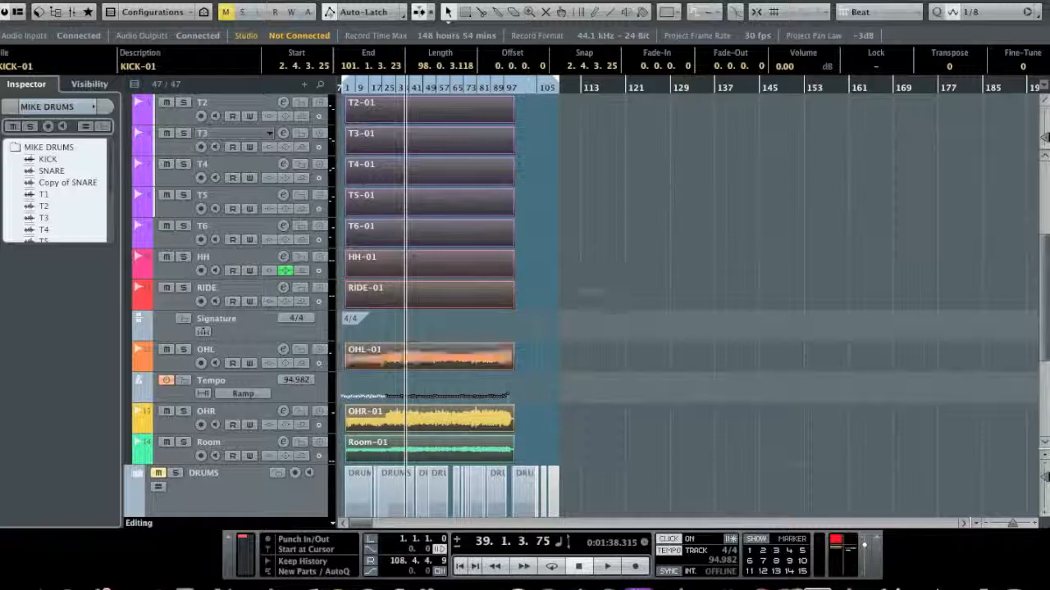
pyautogui.scroll(8, 570, 347)
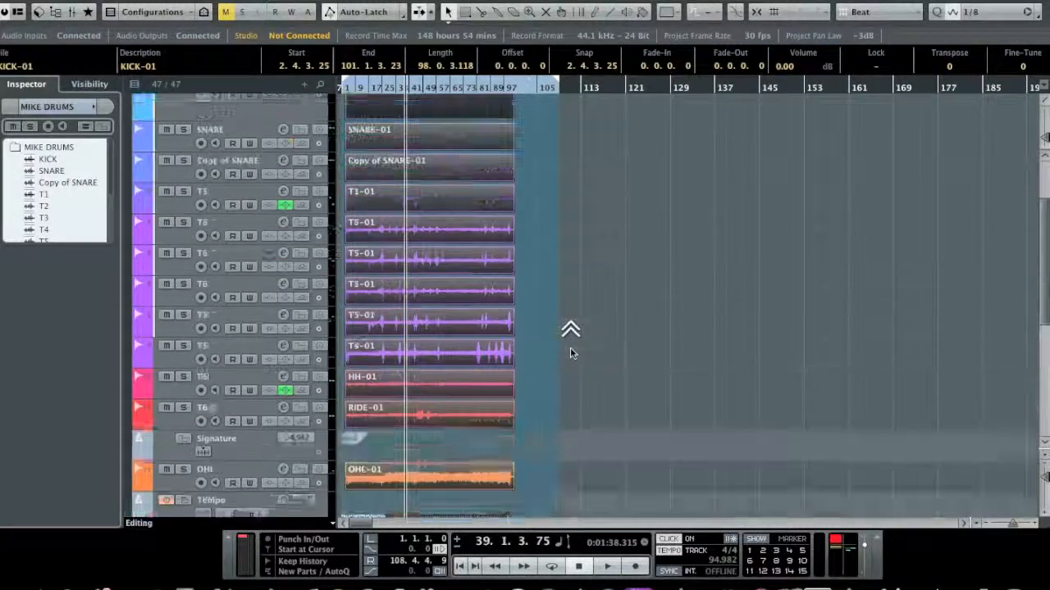
pyautogui.click(143, 102)
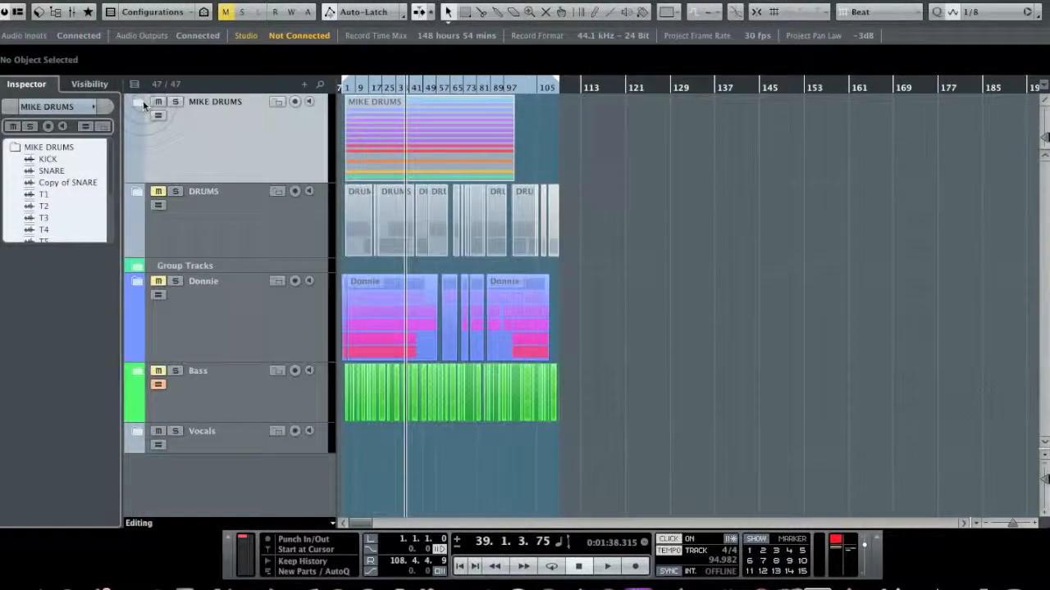
# Step: Expand the DRUMS folder and its nested Vocals folder to reach the V Main and V3 tracks
pyautogui.click(137, 193)
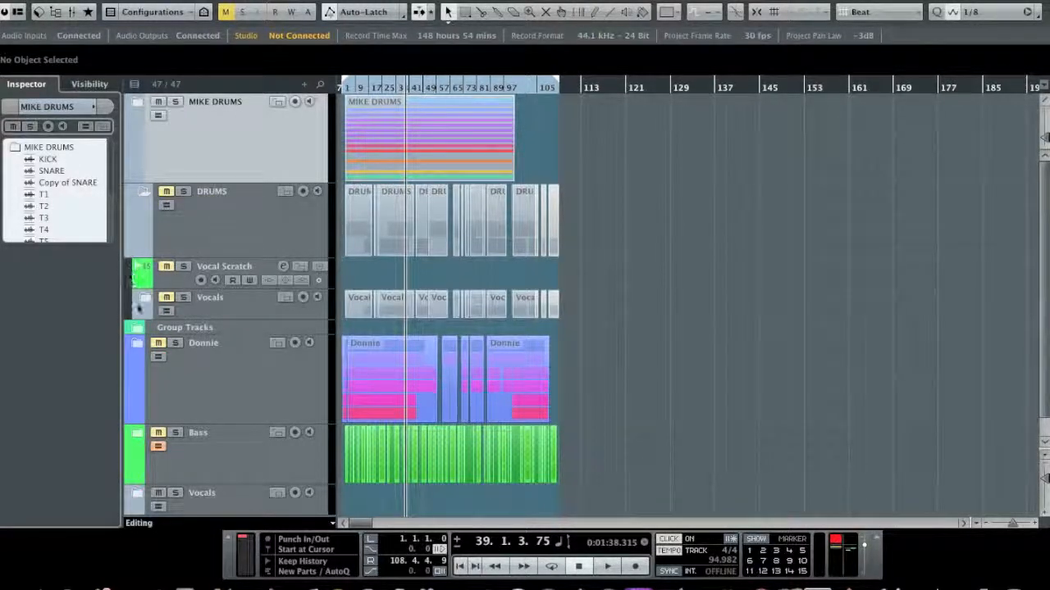
pyautogui.click(145, 300)
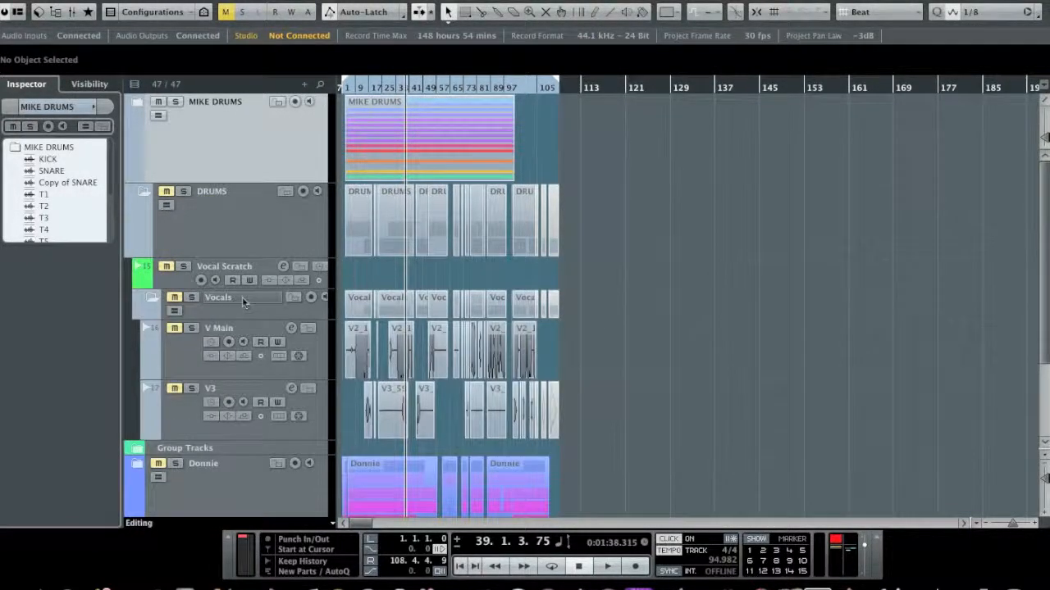
pyautogui.scroll(-3, 242, 297)
pyautogui.scroll(3, 242, 297)
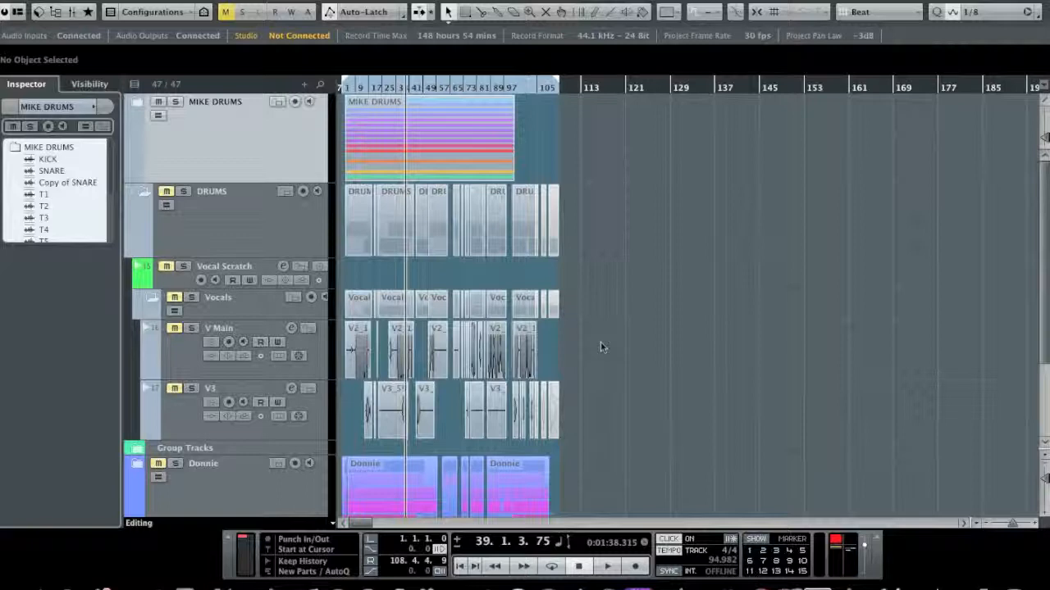
# Step: Bounce all audio events on V Main and V3, replace the original events, and collapse the Vocals and DRUMS folders
pyautogui.moveTo(604, 344); pyautogui.dragTo(330, 437)
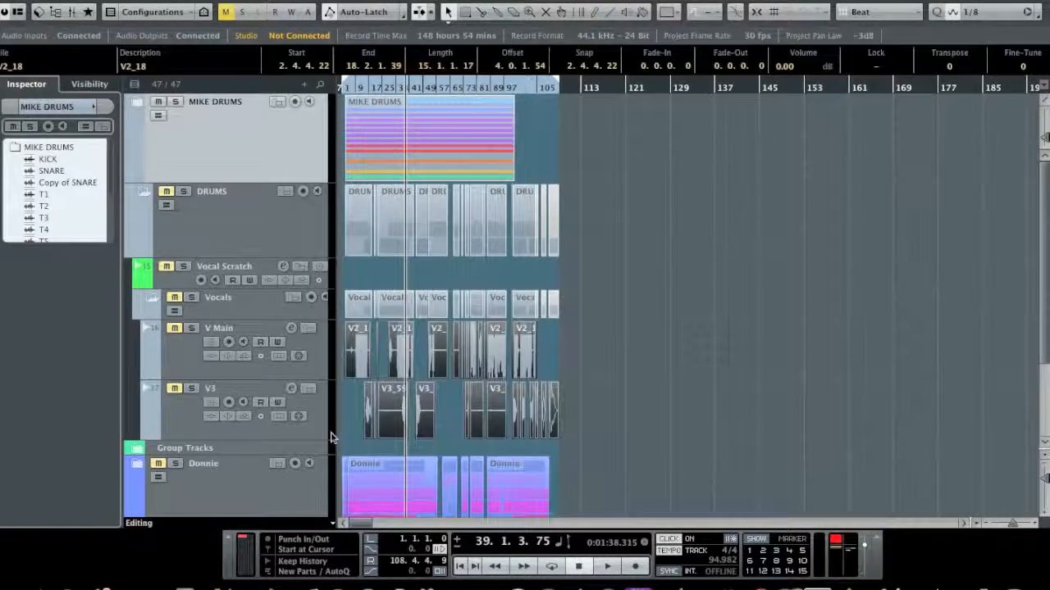
pyautogui.click(156, 0)
pyautogui.click(673, 348)
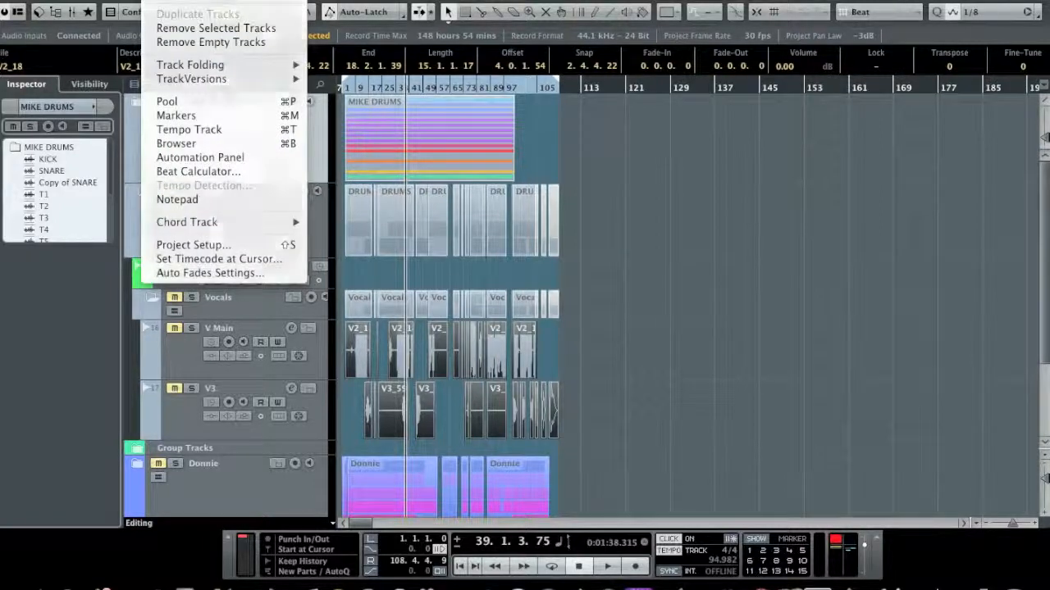
pyautogui.moveTo(669, 347); pyautogui.dragTo(386, 384)
pyautogui.moveTo(328, 422); pyautogui.dragTo(328, 422)
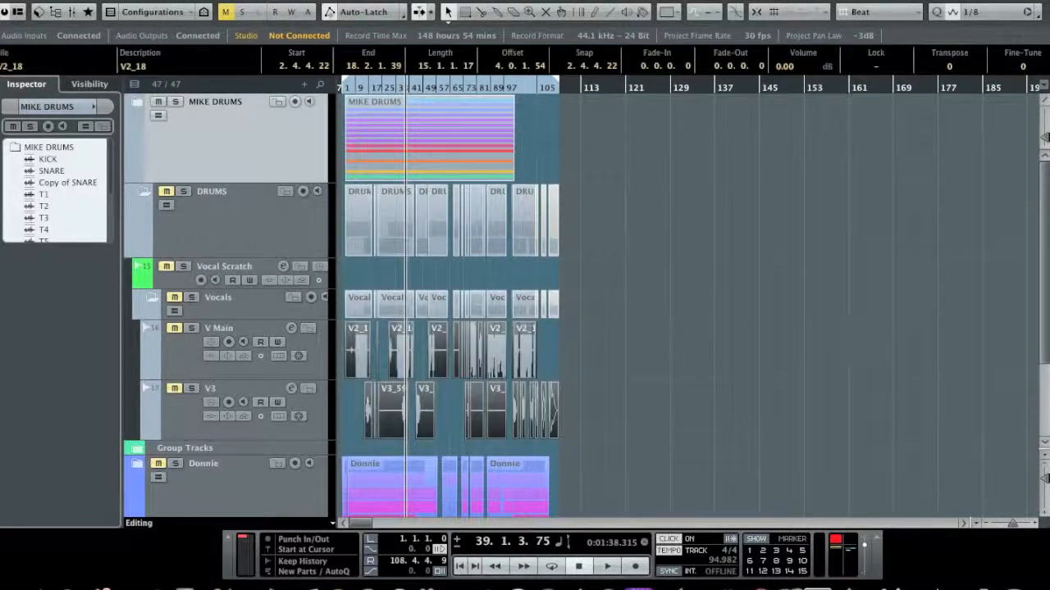
pyautogui.click(161, 1)
pyautogui.moveTo(208, 1)
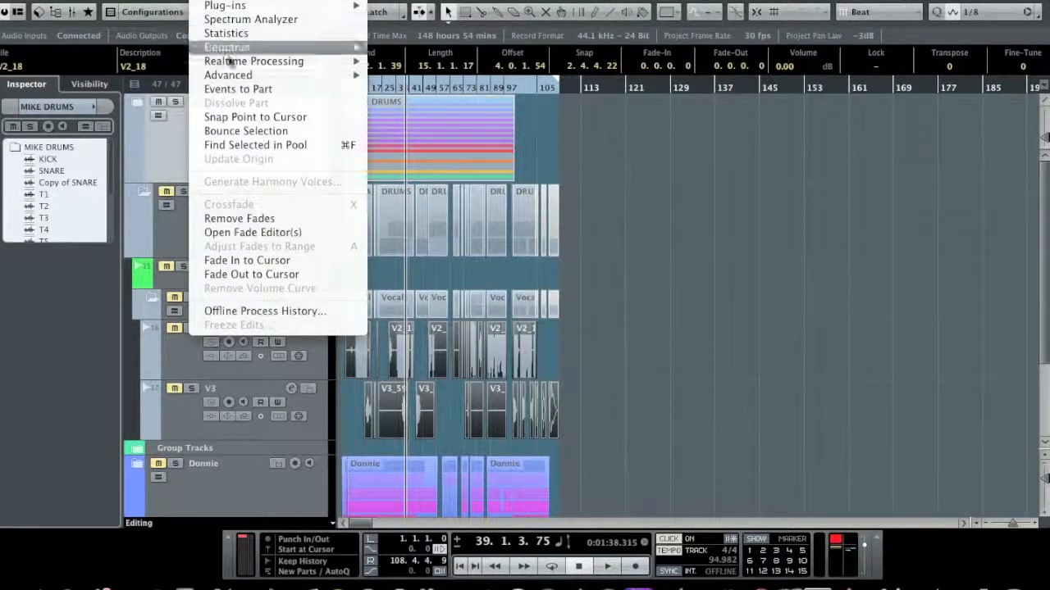
pyautogui.click(250, 131)
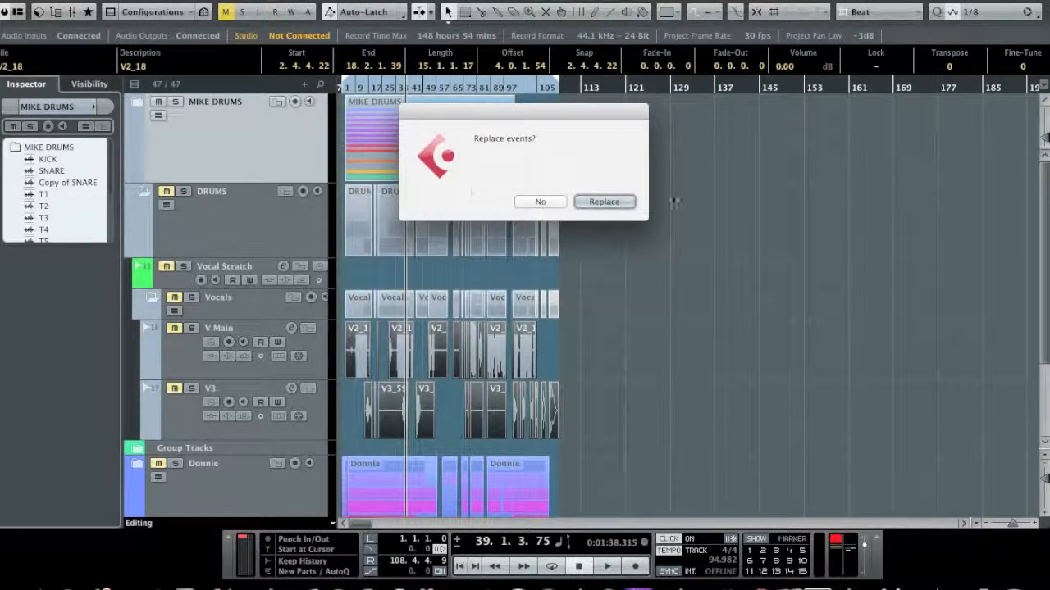
pyautogui.click(603, 202)
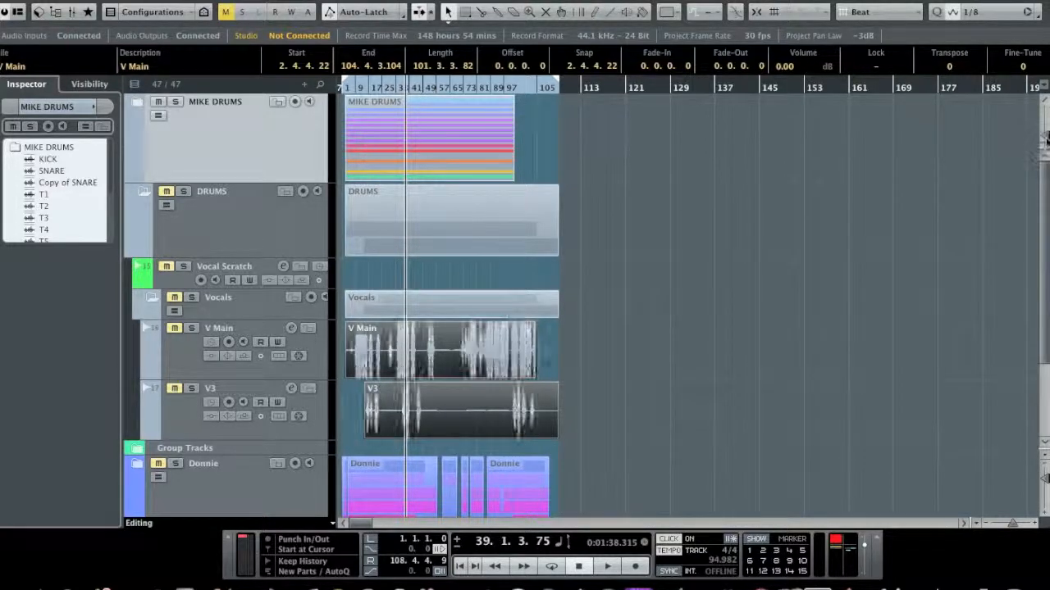
pyautogui.click(152, 297)
pyautogui.click(141, 195)
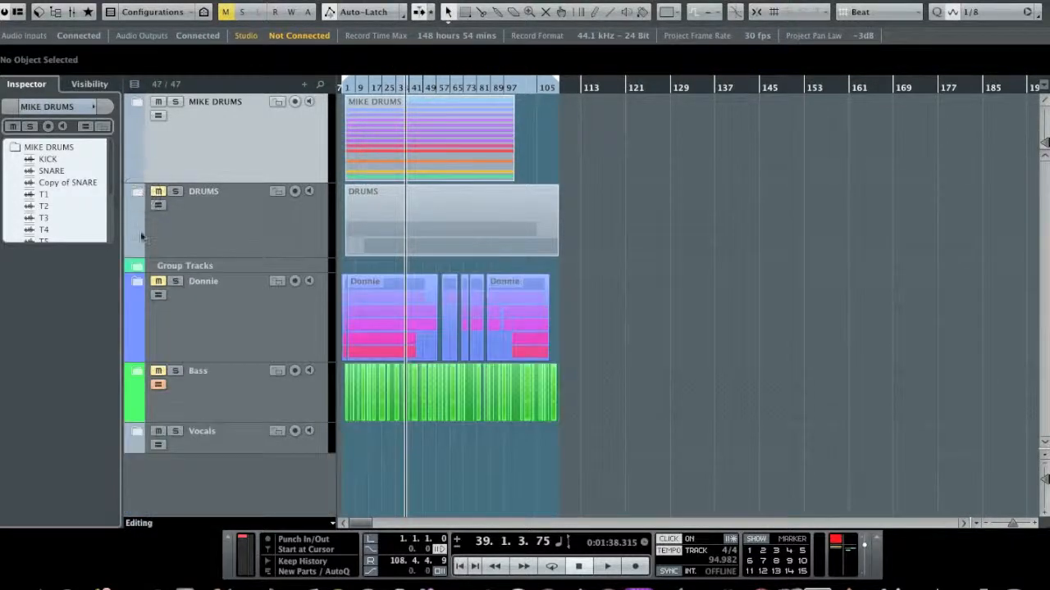
# Step: Bounce all audio events from 57-1 to 421-3 in the 57/421 microphone folder, replace the original events, and collapse the folder
pyautogui.click(136, 284)
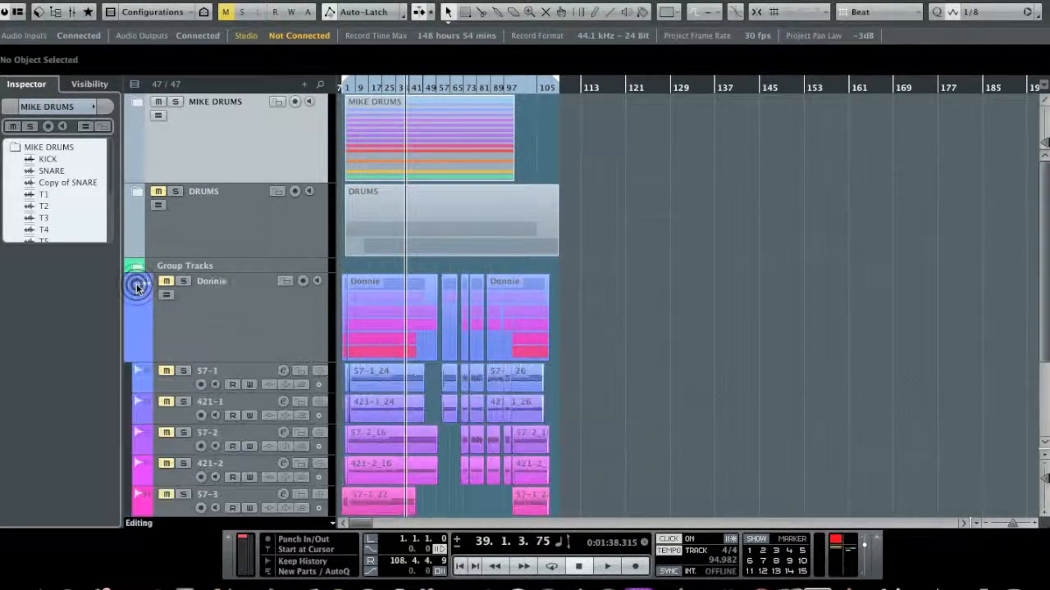
pyautogui.scroll(-1, 492, 281)
pyautogui.scroll(-5, 492, 282)
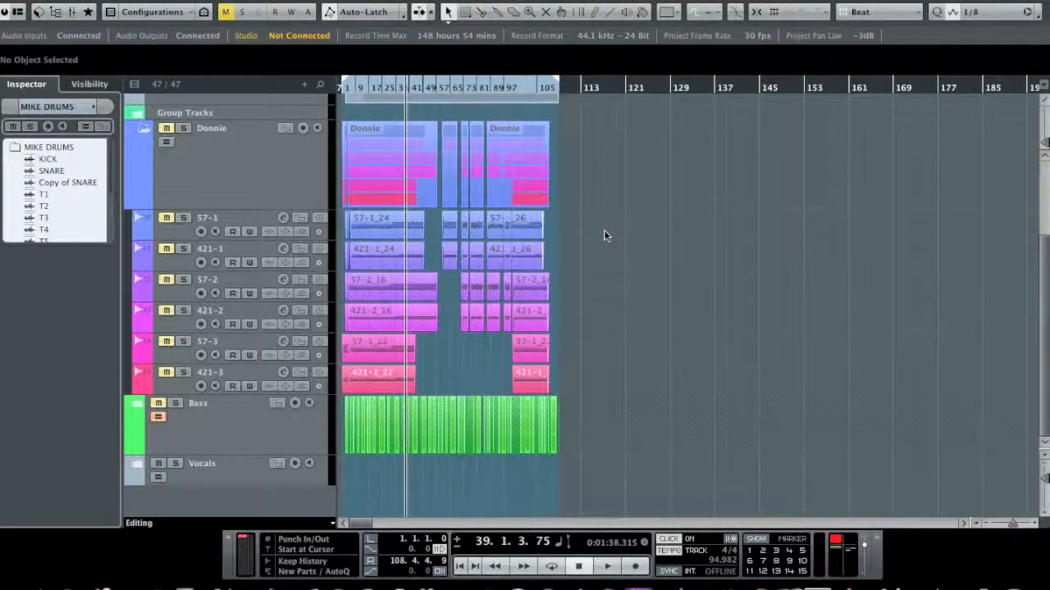
pyautogui.moveTo(603, 233); pyautogui.dragTo(337, 388)
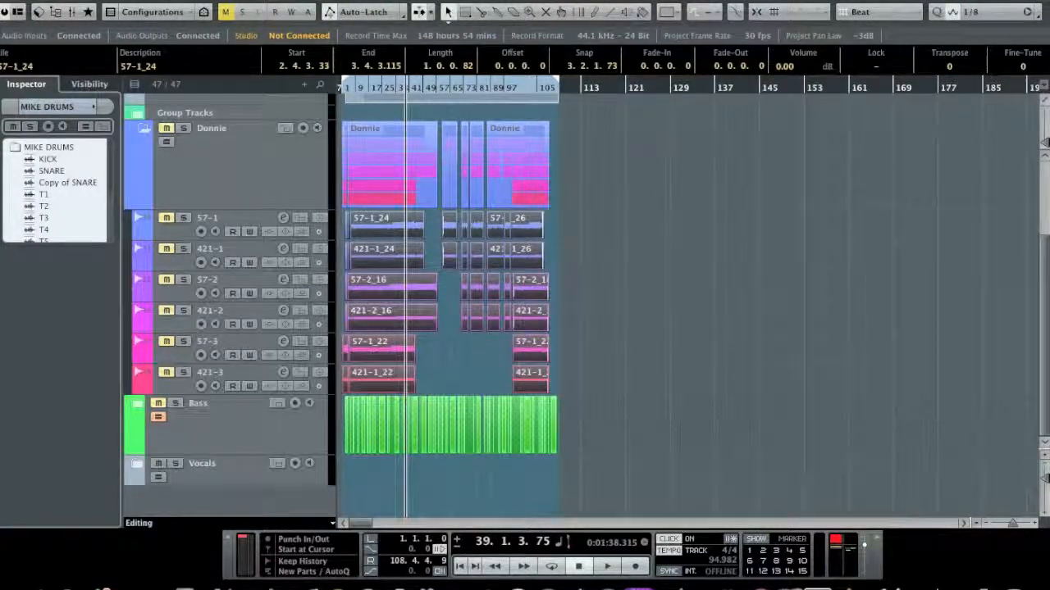
pyautogui.click(207, 1)
pyautogui.moveTo(223, 0)
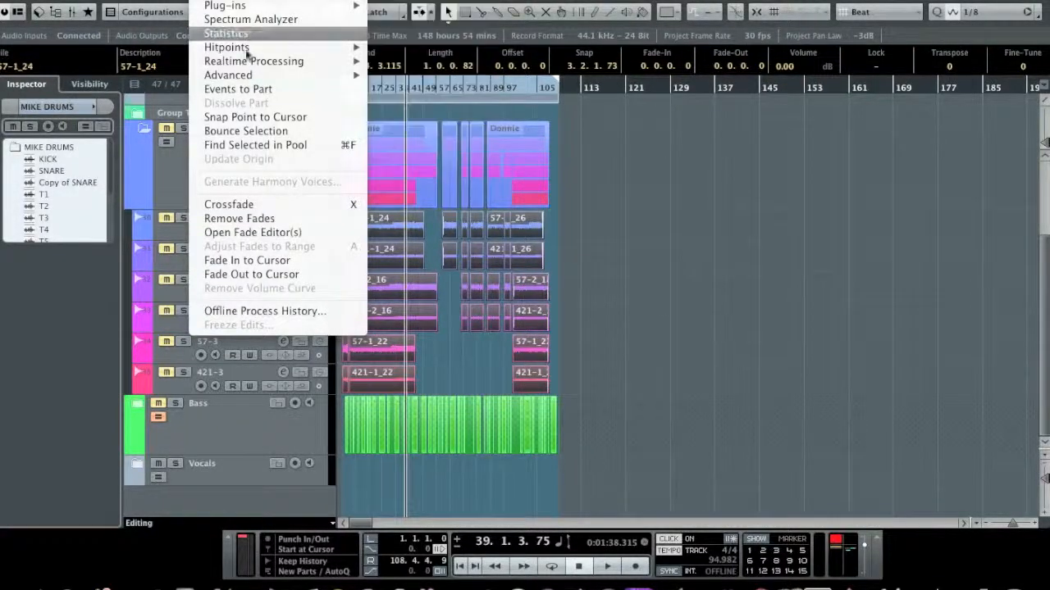
pyautogui.click(245, 130)
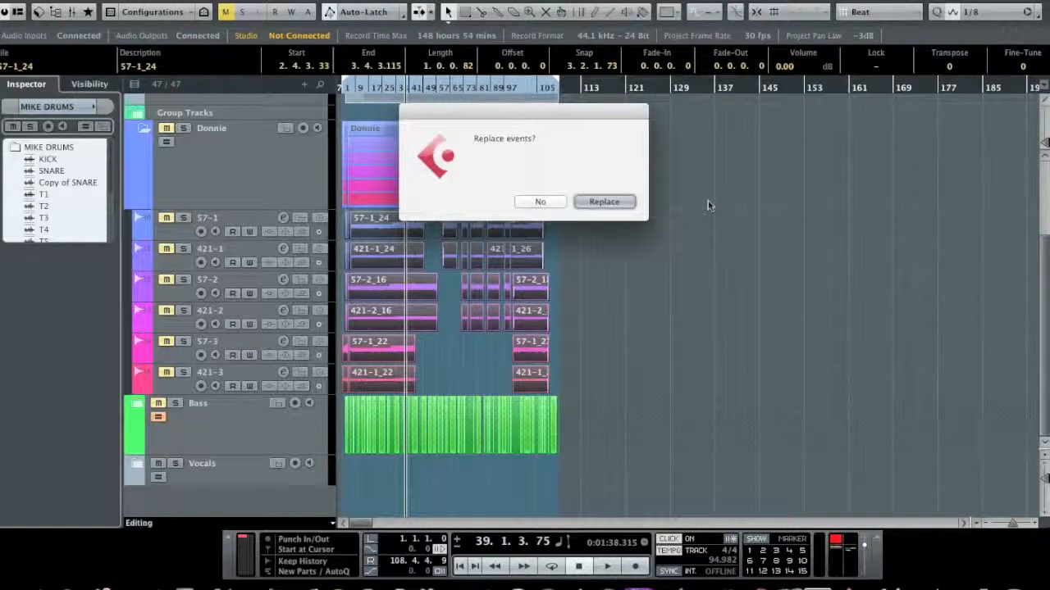
pyautogui.click(616, 206)
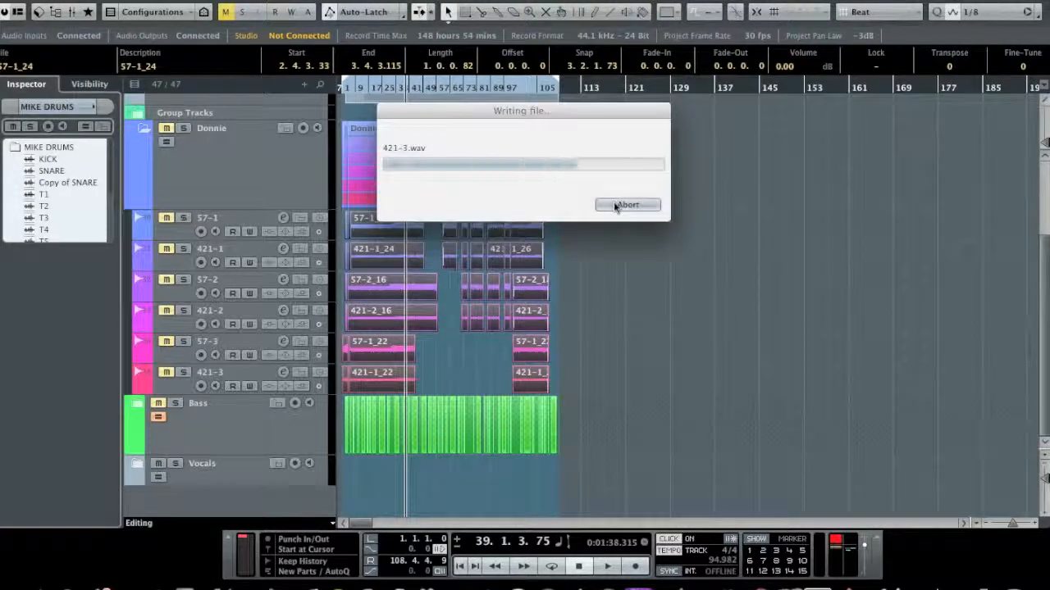
pyautogui.click(144, 129)
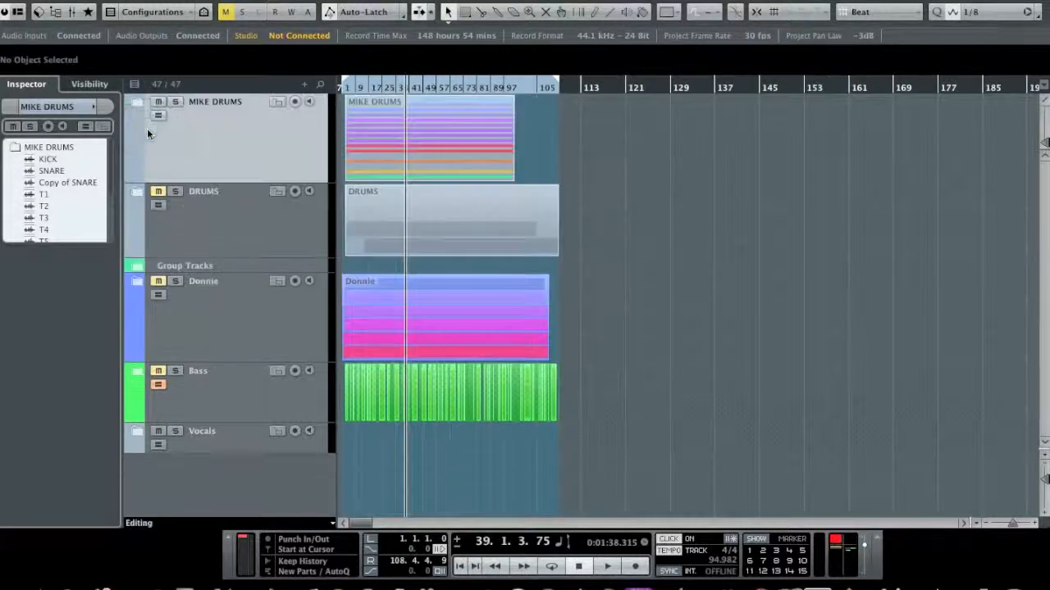
# Step: Bounce all audio events on Bass Eden and both Bass Direct tracks in the Bass folder, replace the originals, and collapse the folder
pyautogui.click(139, 374)
pyautogui.scroll(-2, 617, 351)
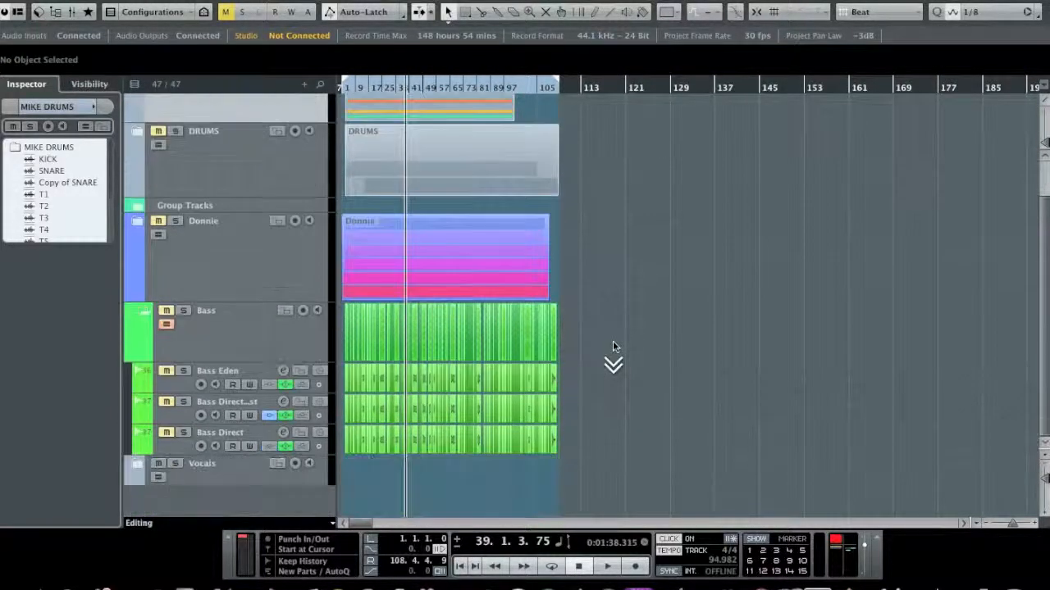
pyautogui.moveTo(525, 392); pyautogui.dragTo(340, 458)
pyautogui.click(201, 0)
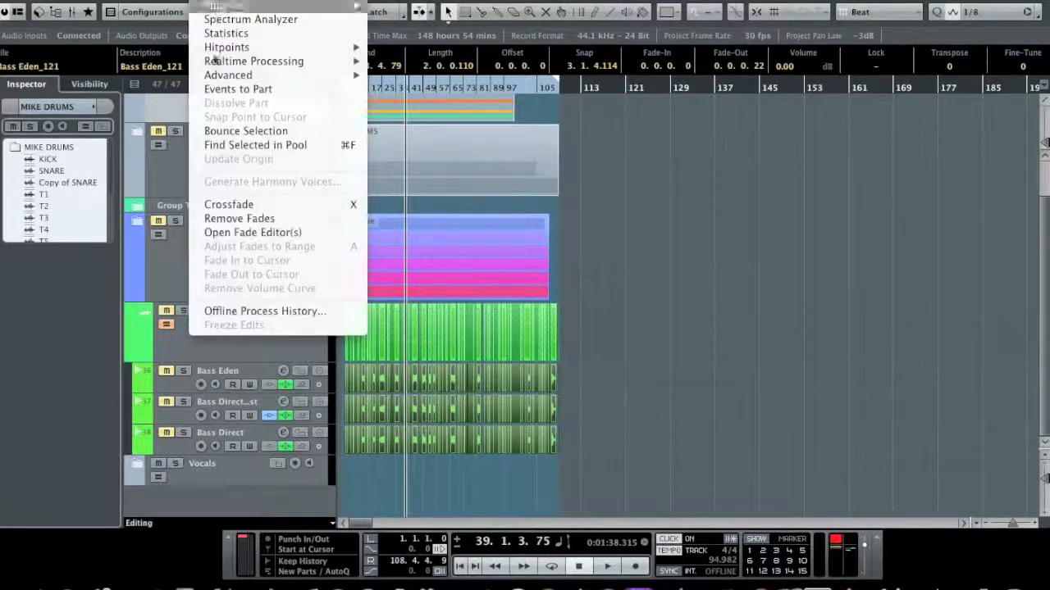
pyautogui.click(246, 130)
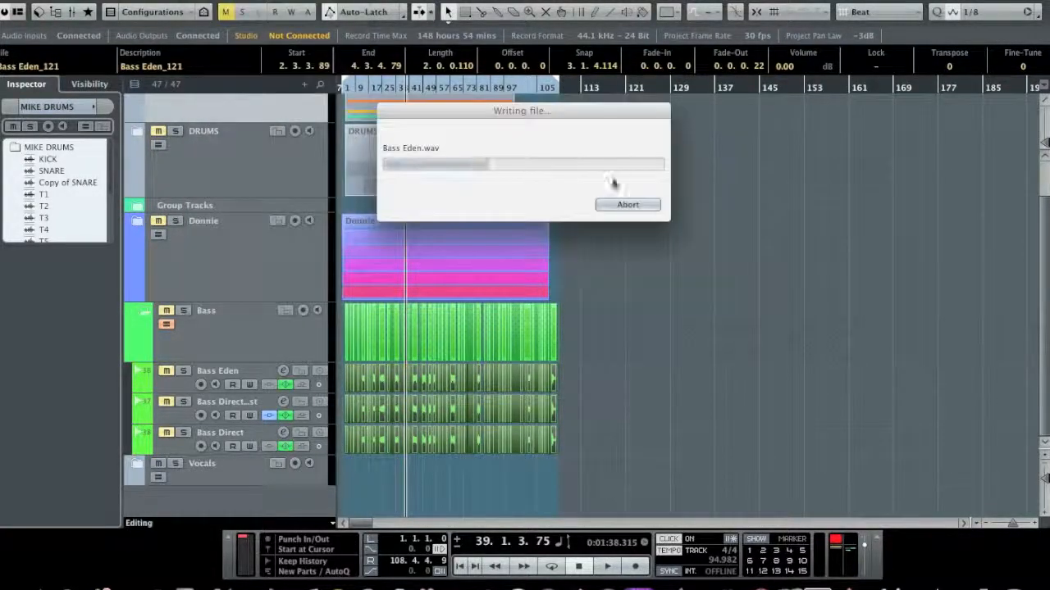
pyautogui.click(614, 202)
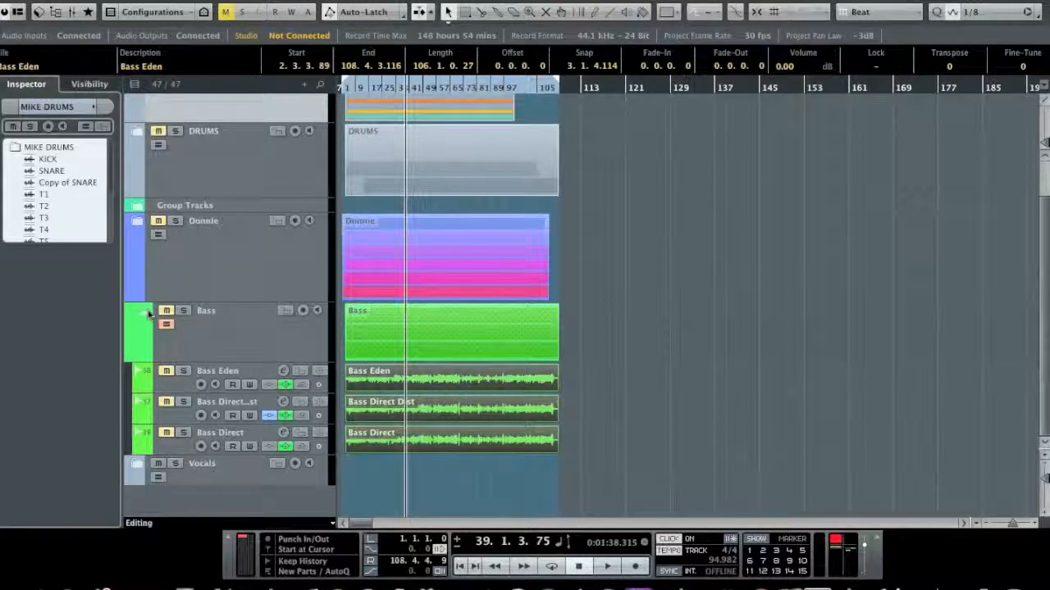
pyautogui.click(147, 313)
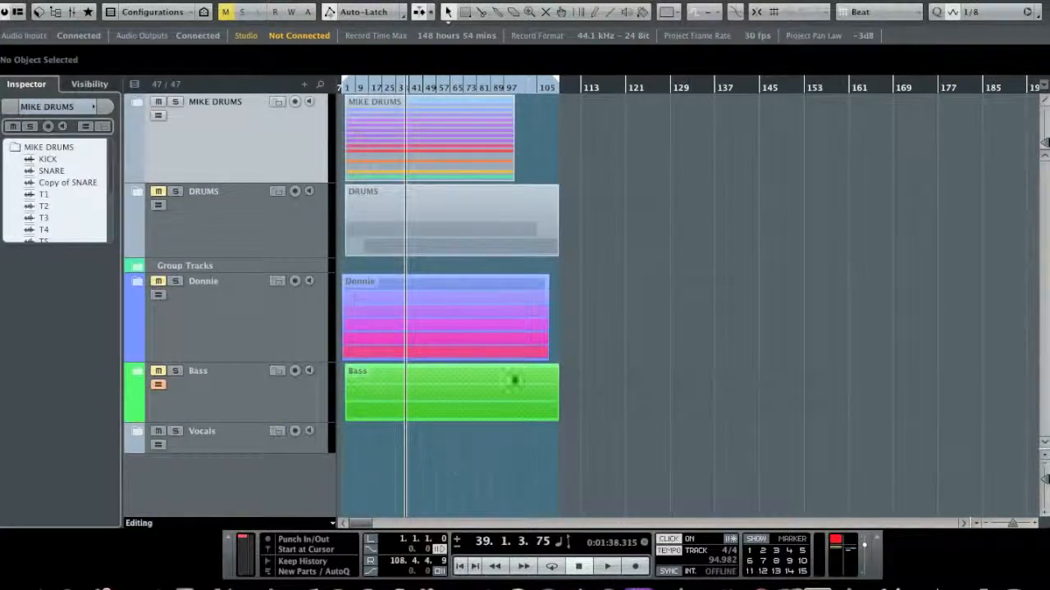
pyautogui.click(725, 253)
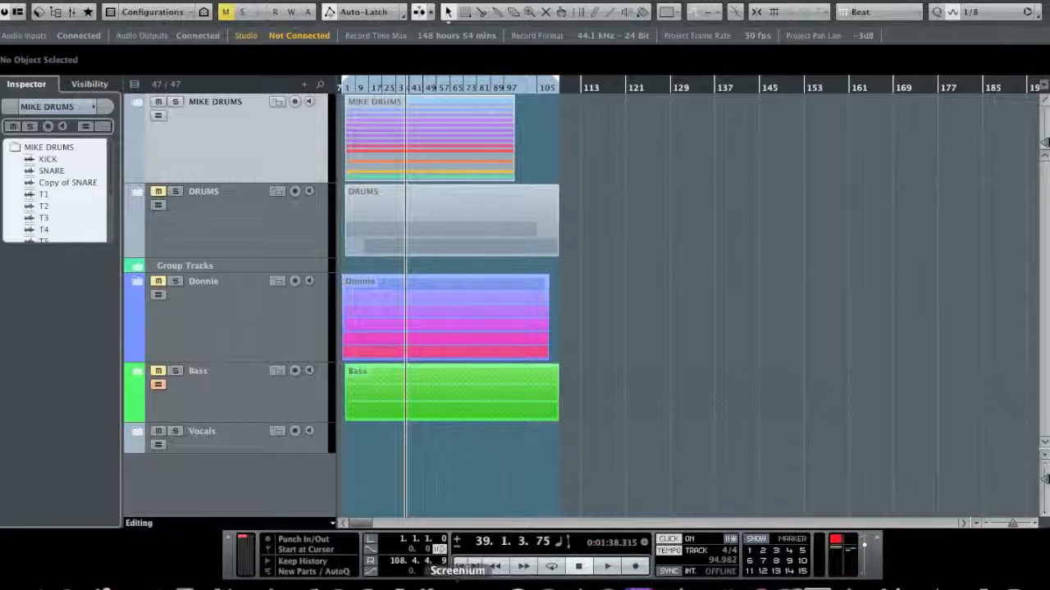
pyautogui.rightClick(458, 584)
pyautogui.moveTo(493, 490)
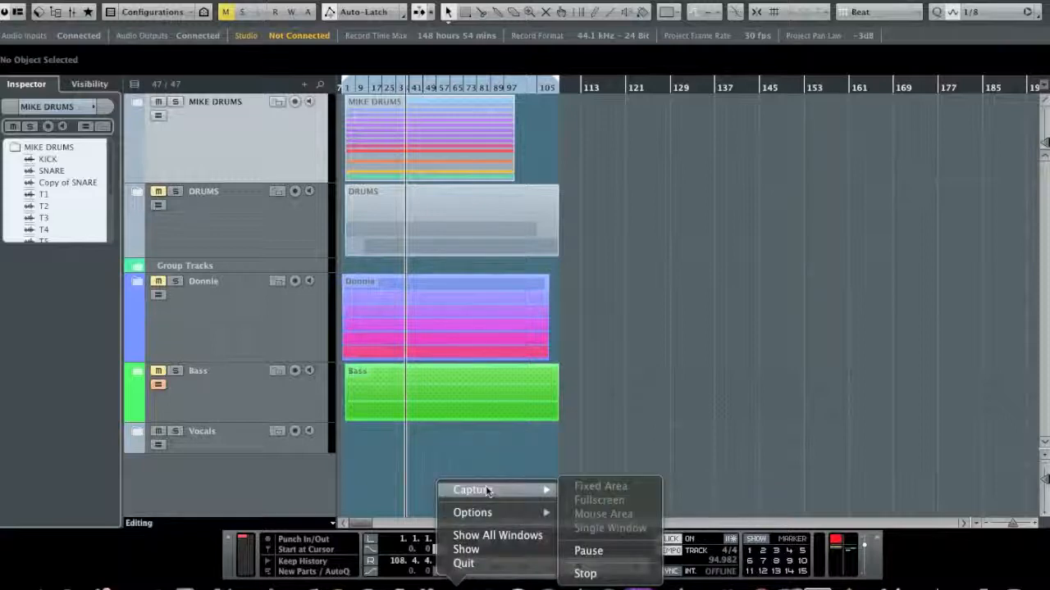